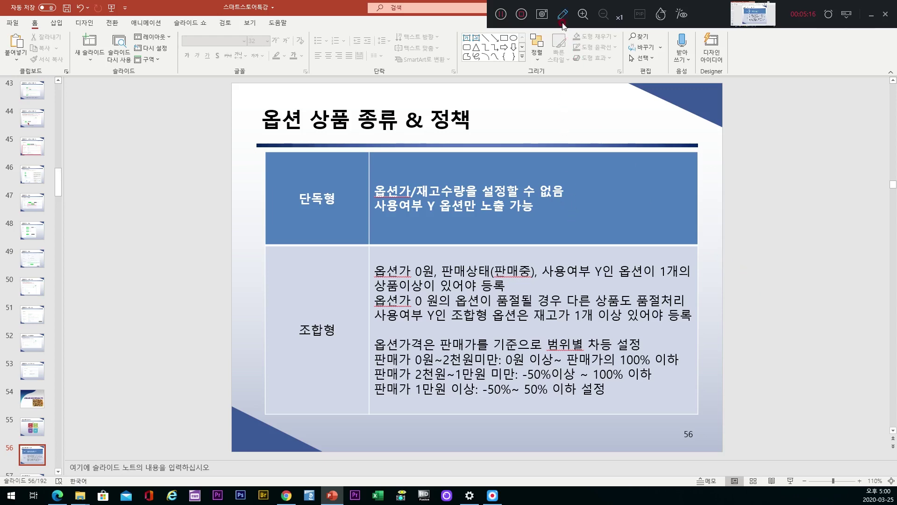
# - Underline the sold-out, minimum-stock, 2천원~1만원 미만 and 1만원 이상 policy lines in the 조합형 row with the red pen
pyautogui.click(562, 14)
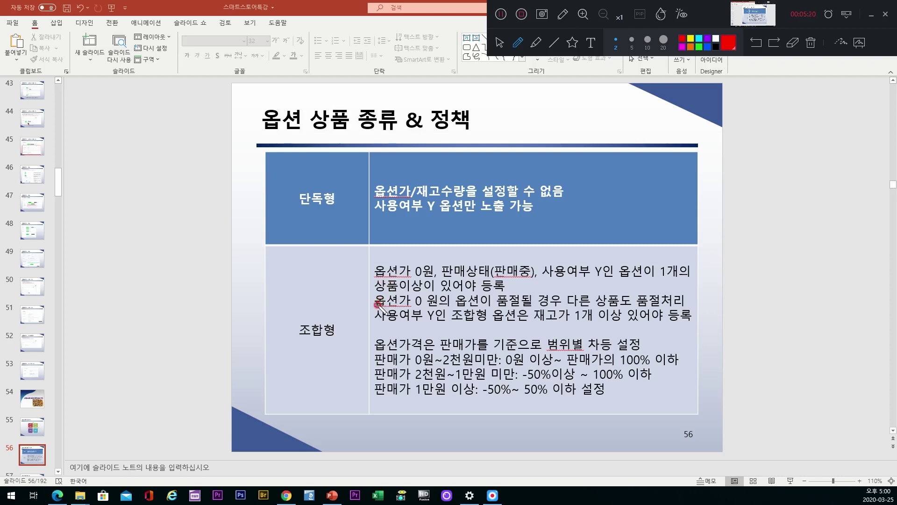
pyautogui.moveTo(376, 304); pyautogui.dragTo(555, 304)
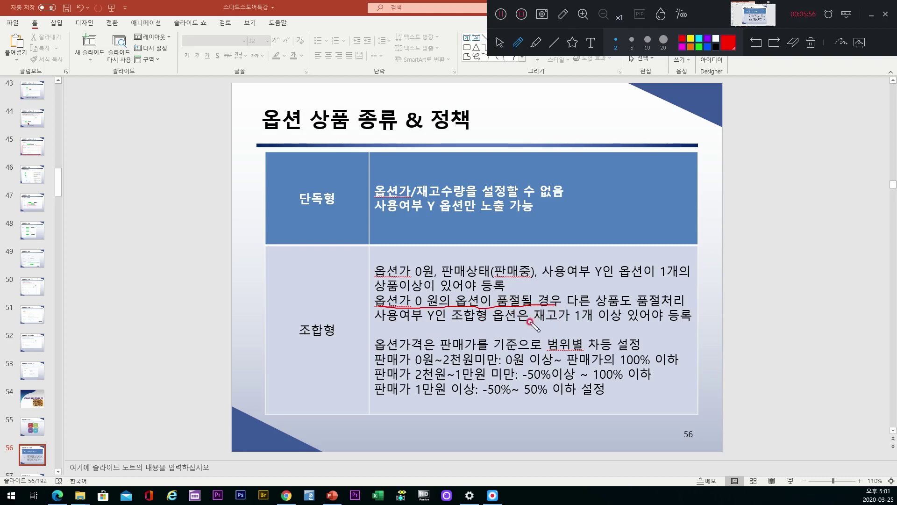
pyautogui.moveTo(530, 322); pyautogui.dragTo(607, 322)
pyautogui.moveTo(376, 381); pyautogui.dragTo(639, 378)
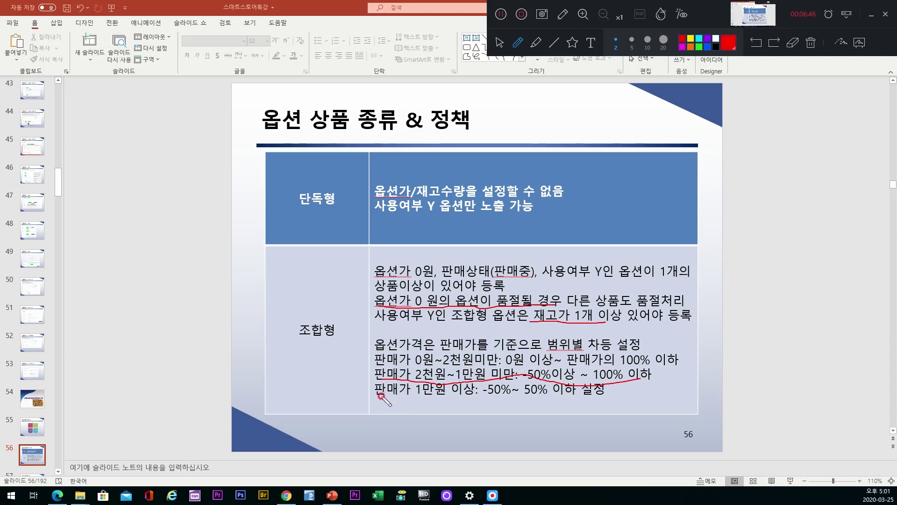
pyautogui.moveTo(379, 400)
pyautogui.mouseDown()
pyautogui.moveTo(443, 395)
pyautogui.moveTo(488, 406)
pyautogui.moveTo(571, 396)
pyautogui.mouseUp()
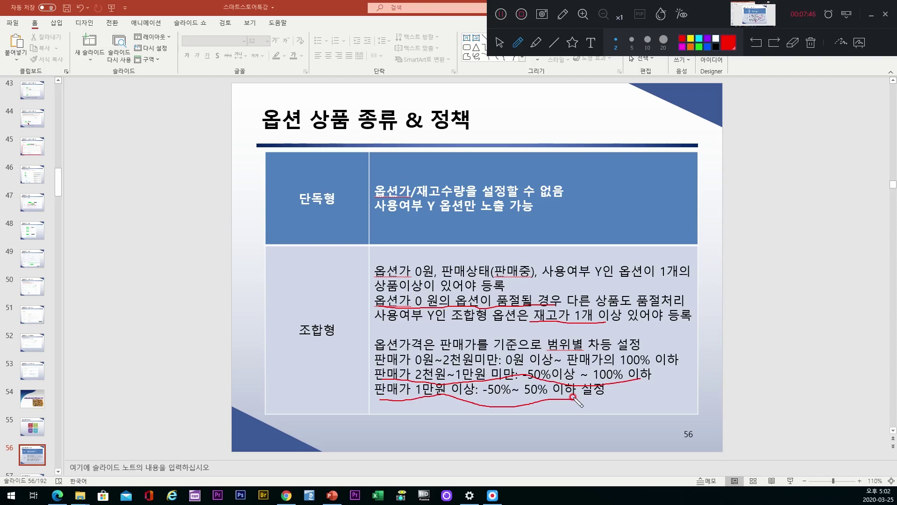
pyautogui.moveTo(573, 398); pyautogui.dragTo(577, 399)
# - Erase all the red underlines from the 조합형 row and return to the normal pointer
pyautogui.click(793, 43)
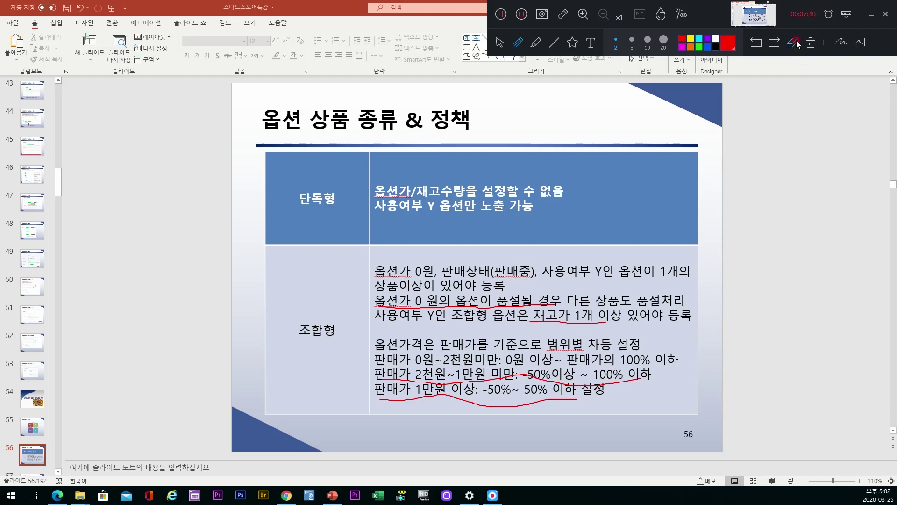
pyautogui.click(553, 380)
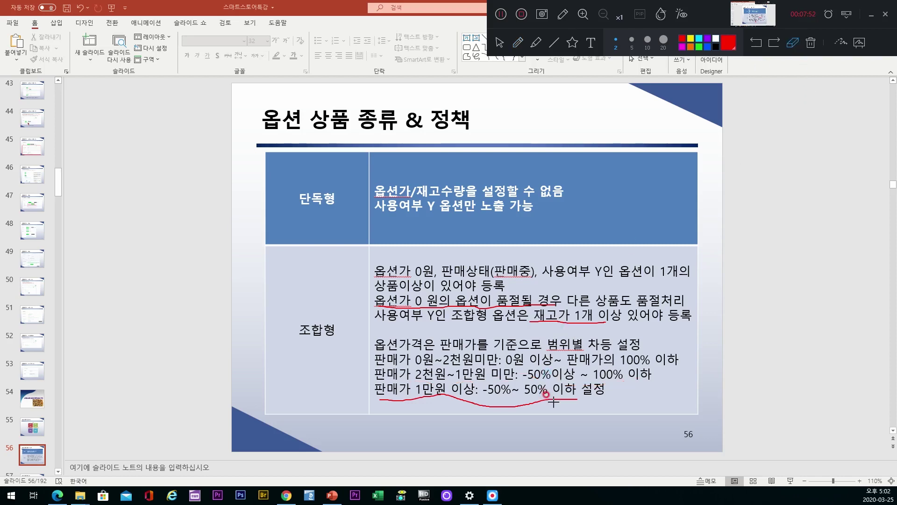
pyautogui.click(550, 396)
pyautogui.click(567, 318)
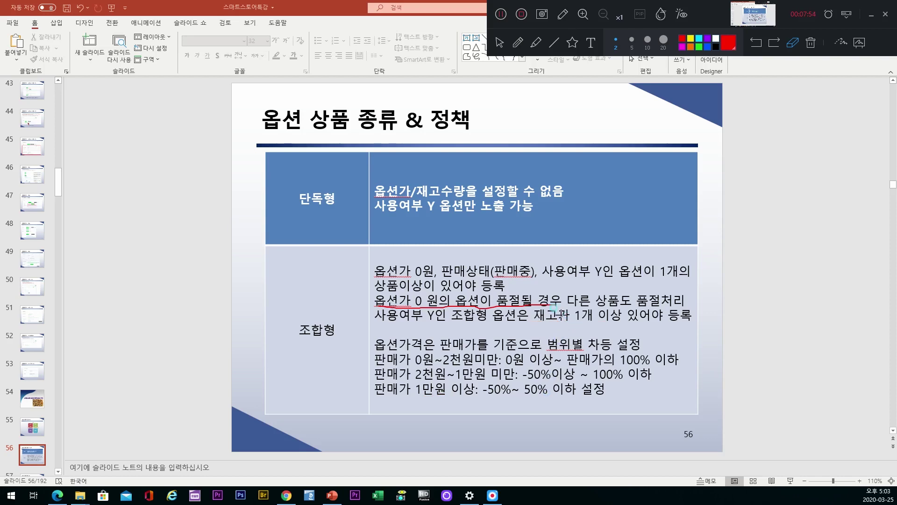
pyautogui.click(526, 298)
pyautogui.click(505, 46)
# - On slide 57, underline the 가정용 line with the yellow highlighter and circle 선물용 and 쨈용
pyautogui.scroll(-1, 743, 180)
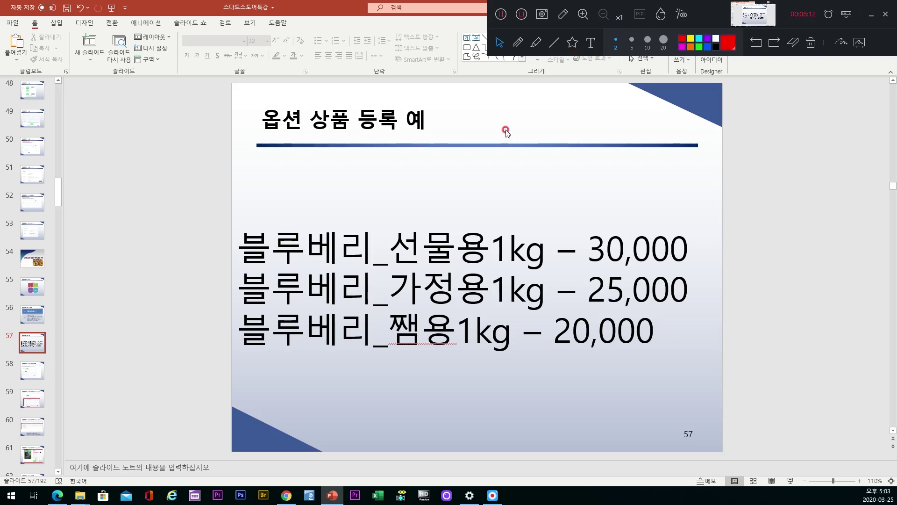
pyautogui.click(536, 42)
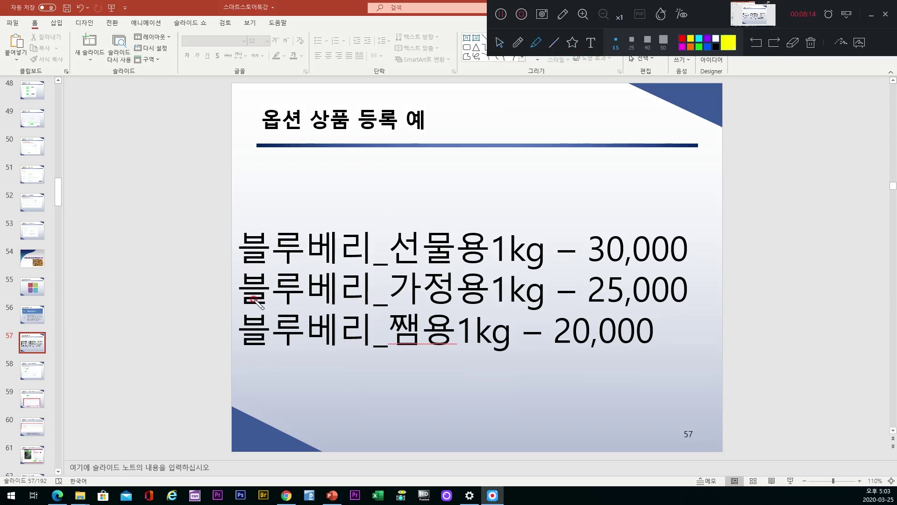
pyautogui.moveTo(247, 308); pyautogui.dragTo(655, 306)
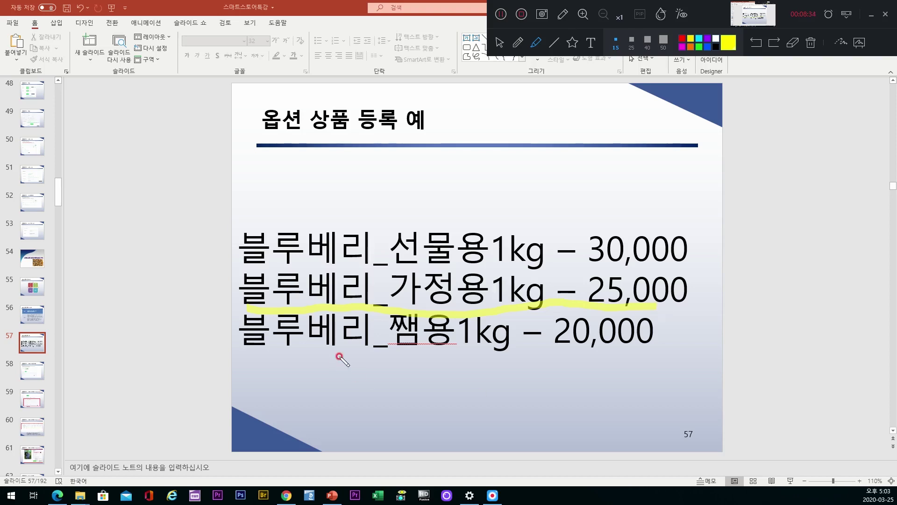
pyautogui.moveTo(446, 273)
pyautogui.mouseDown()
pyautogui.moveTo(473, 224)
pyautogui.moveTo(473, 245)
pyautogui.mouseUp()
pyautogui.moveTo(420, 360)
pyautogui.mouseDown()
pyautogui.moveTo(456, 329)
pyautogui.moveTo(411, 357)
pyautogui.mouseUp()
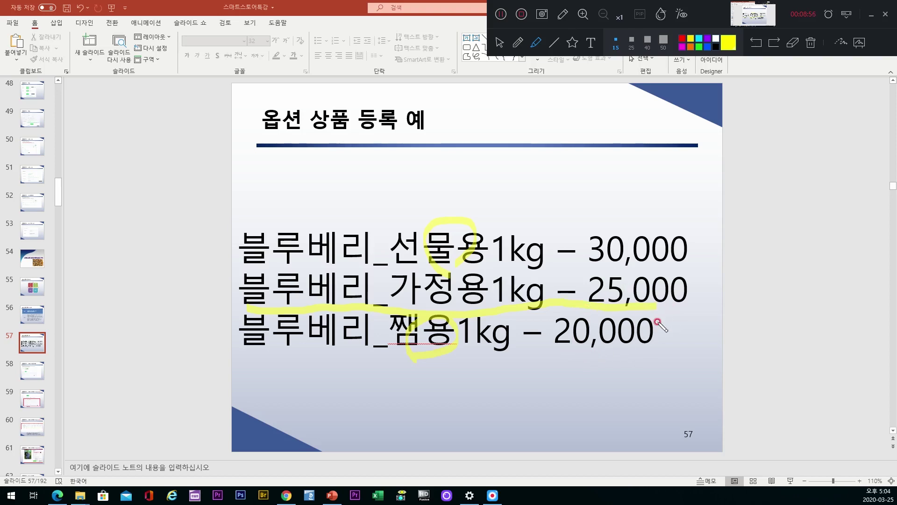
pyautogui.click(499, 43)
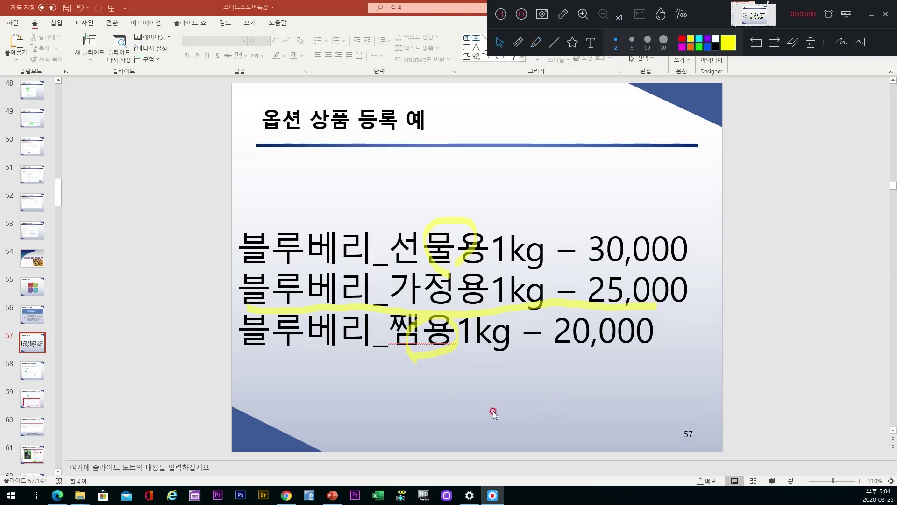
# - Switch to the SmartStore Center product list in Chrome and erase the yellow highlighter marks
pyautogui.click(287, 496)
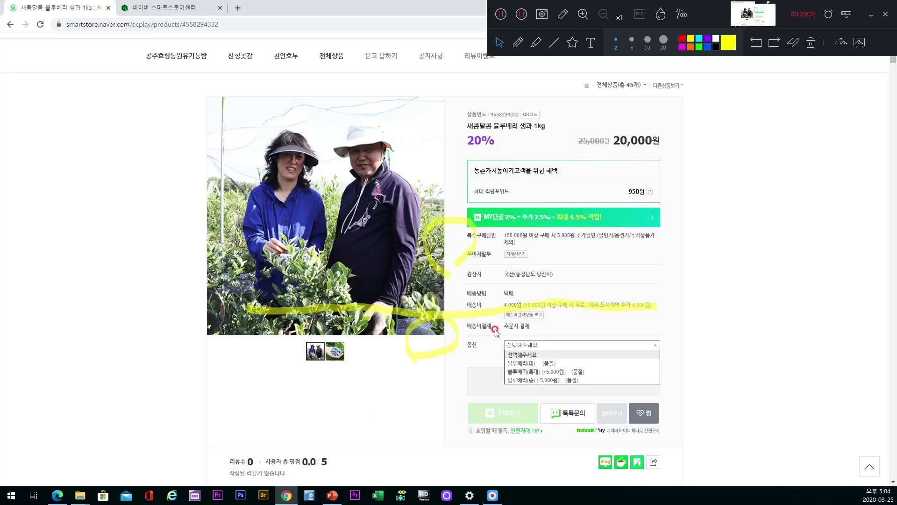
pyautogui.click(165, 9)
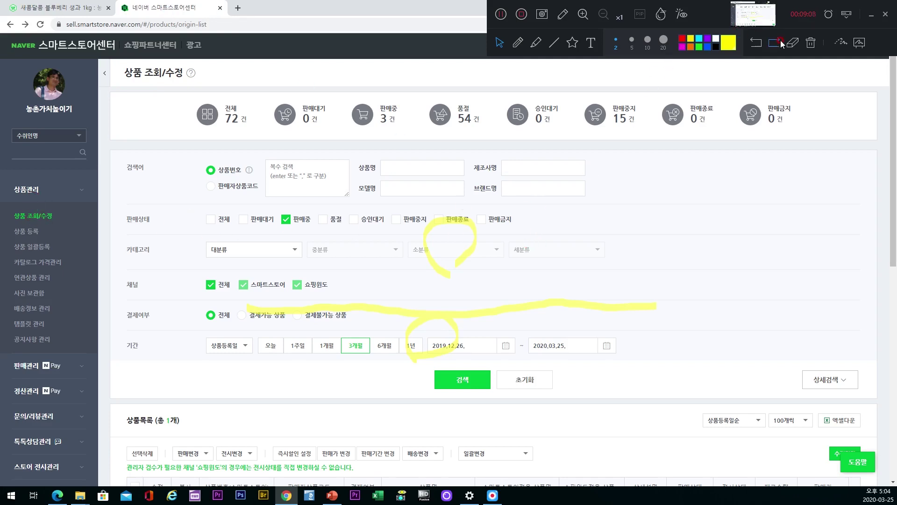
pyautogui.click(533, 305)
pyautogui.click(413, 352)
pyautogui.click(439, 263)
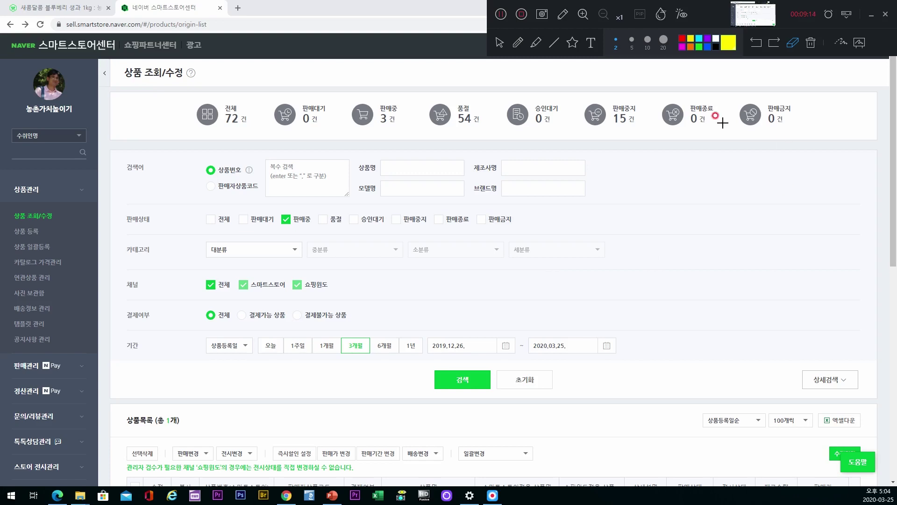
pyautogui.click(499, 42)
# - List all registered products regardless of sale status in the product list
pyautogui.scroll(-4, 624, 239)
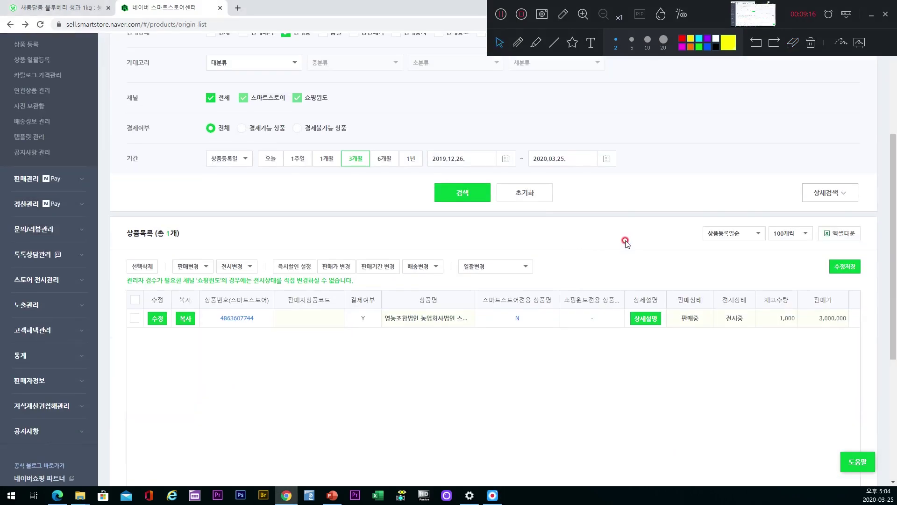
pyautogui.scroll(5, 504, 251)
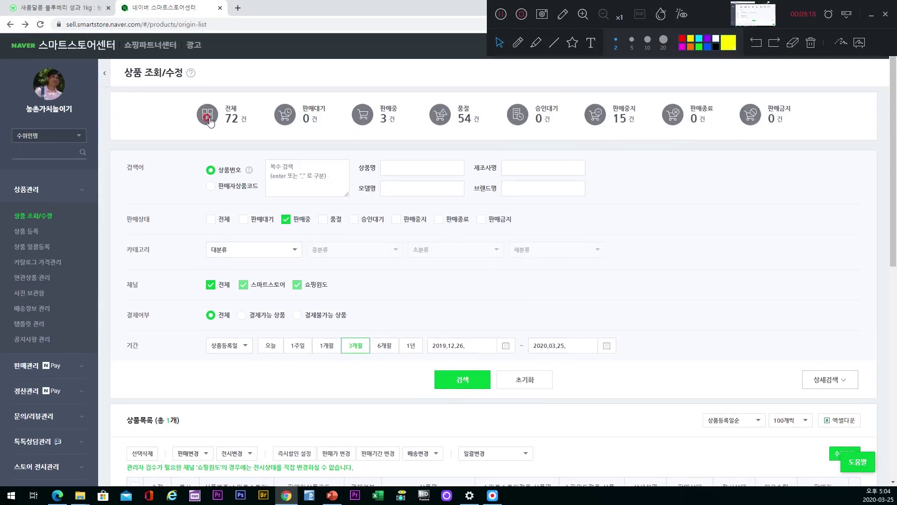
pyautogui.click(213, 124)
pyautogui.scroll(-5, 517, 230)
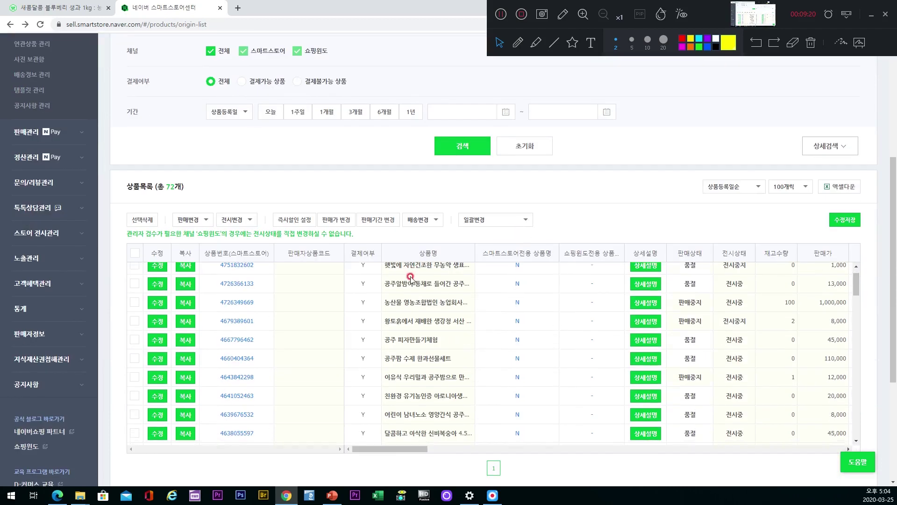
# - Find 새콤달콤 블루베리 생과 1kg in the list, open its store page and view its option choices
pyautogui.scroll(-3, 316, 345)
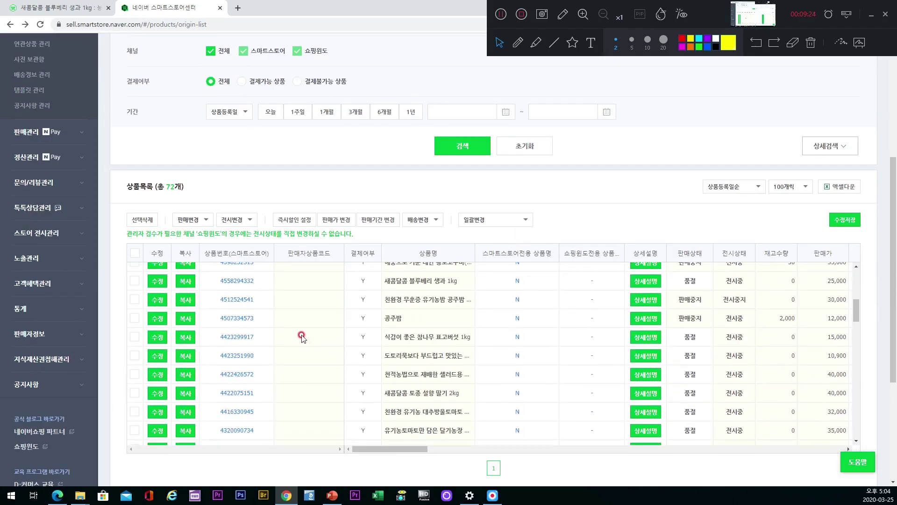
pyautogui.scroll(-3, 301, 336)
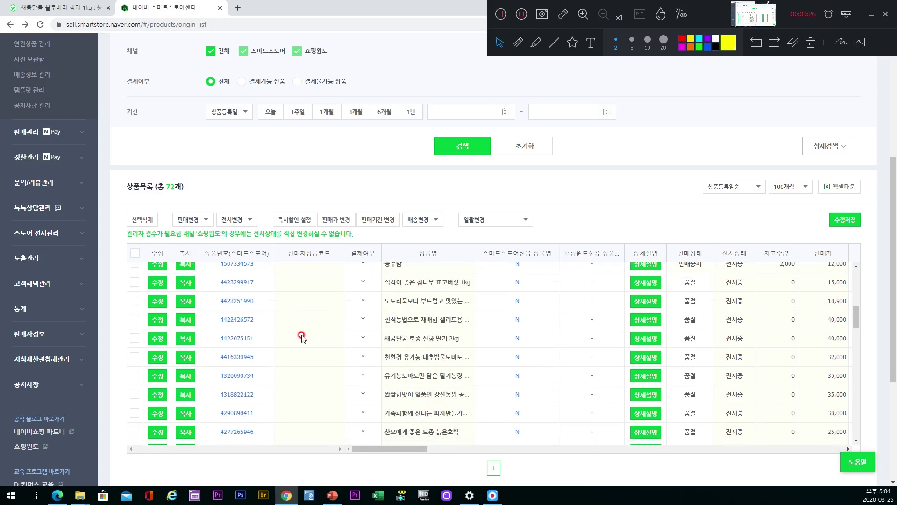
pyautogui.scroll(2, 301, 336)
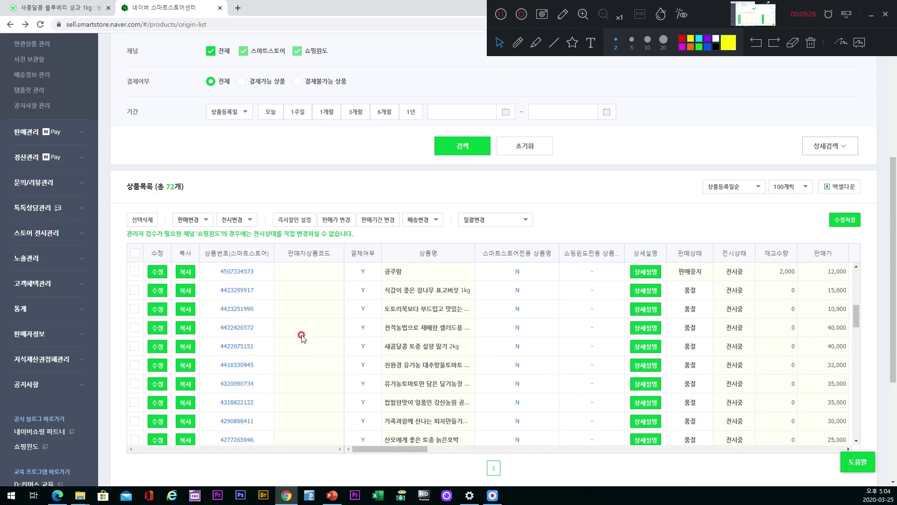
pyautogui.scroll(1, 301, 336)
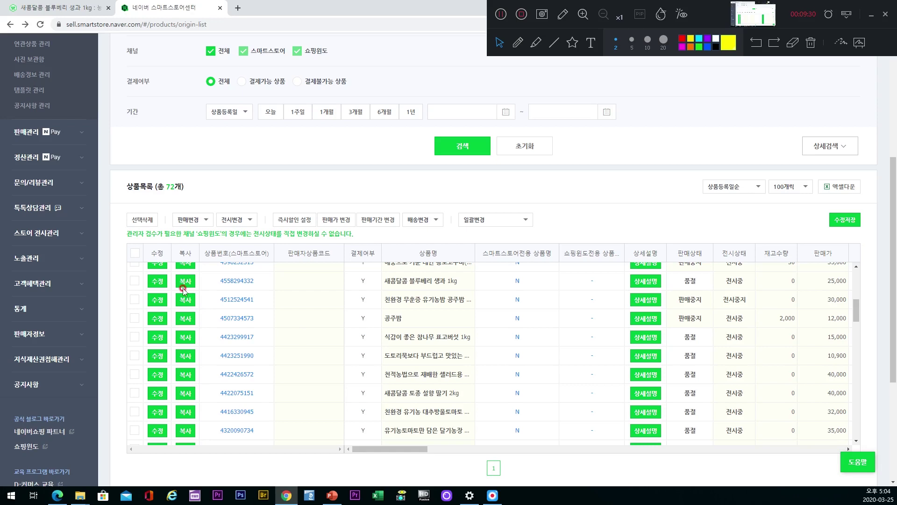
pyautogui.click(246, 281)
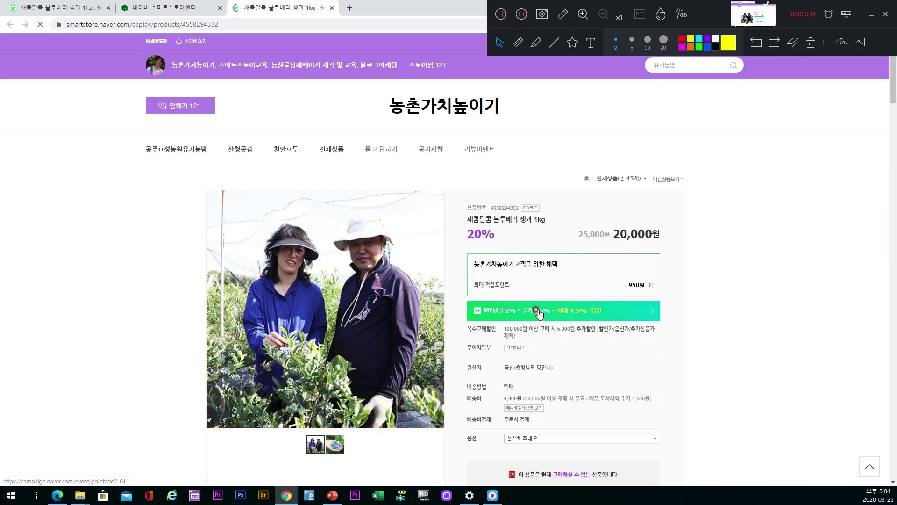
pyautogui.scroll(-2, 537, 310)
pyautogui.click(557, 346)
pyautogui.click(558, 346)
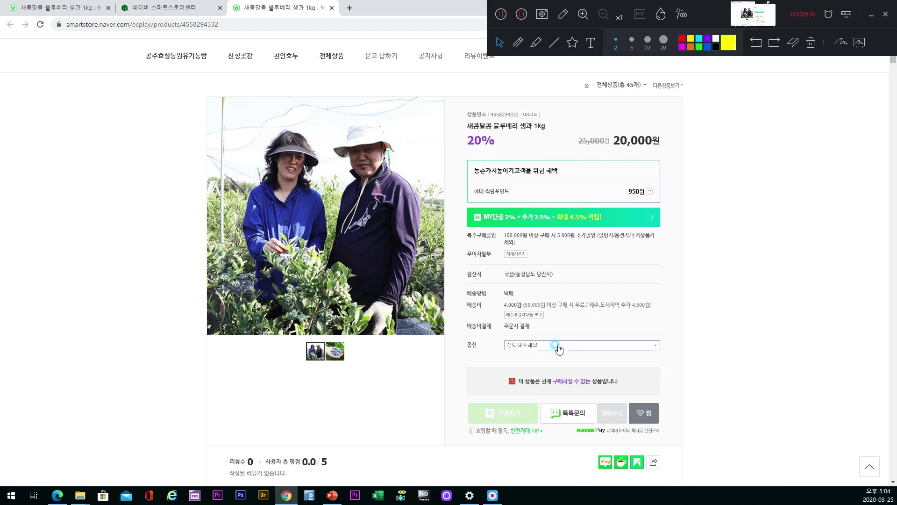
# - Return to the product list and open 무농약 인증 블루베리 생과 1kg for editing
pyautogui.click(192, 6)
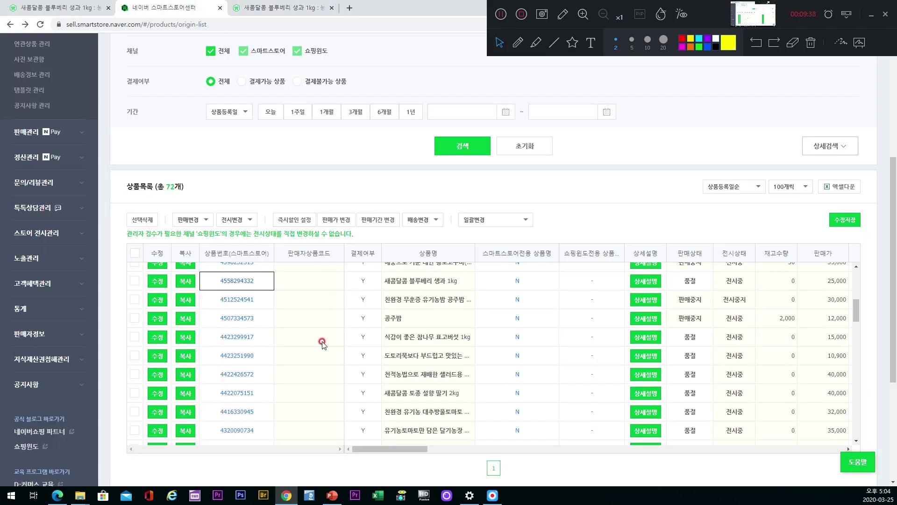
pyautogui.scroll(-3, 303, 350)
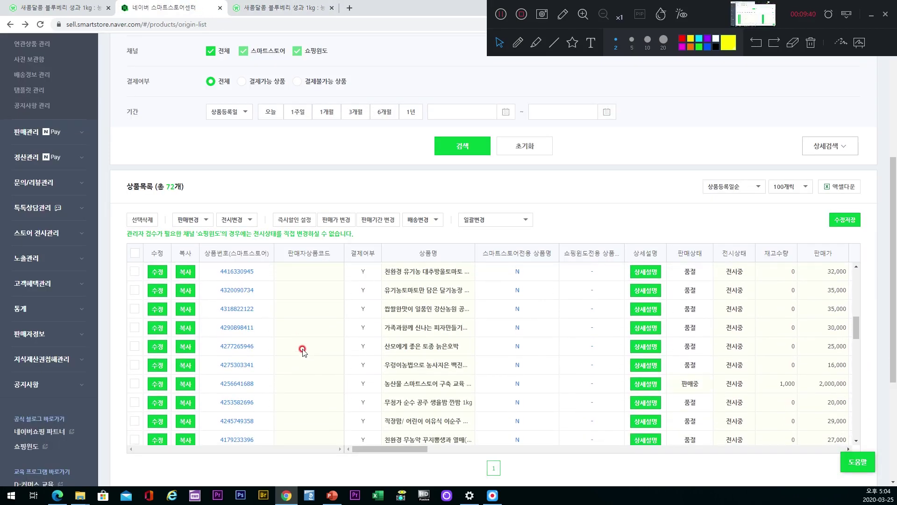
pyautogui.scroll(-3, 303, 350)
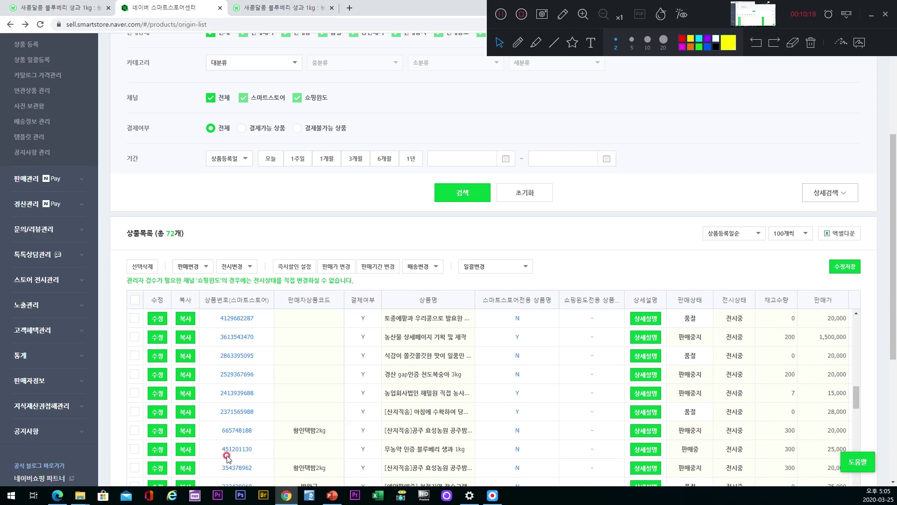
pyautogui.click(157, 450)
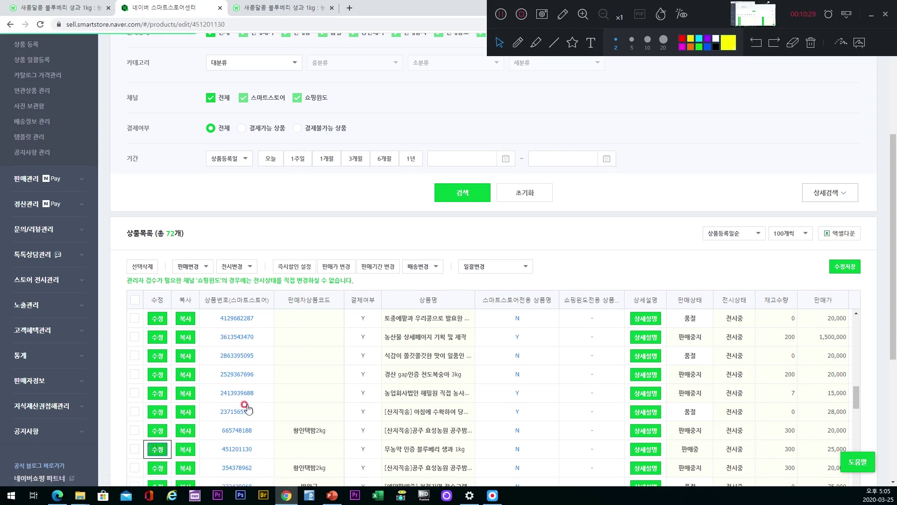
pyautogui.click(453, 124)
# - Select the product name text in the edit form and circle the 재고수량 field with the red highlighter
pyautogui.scroll(-6, 555, 198)
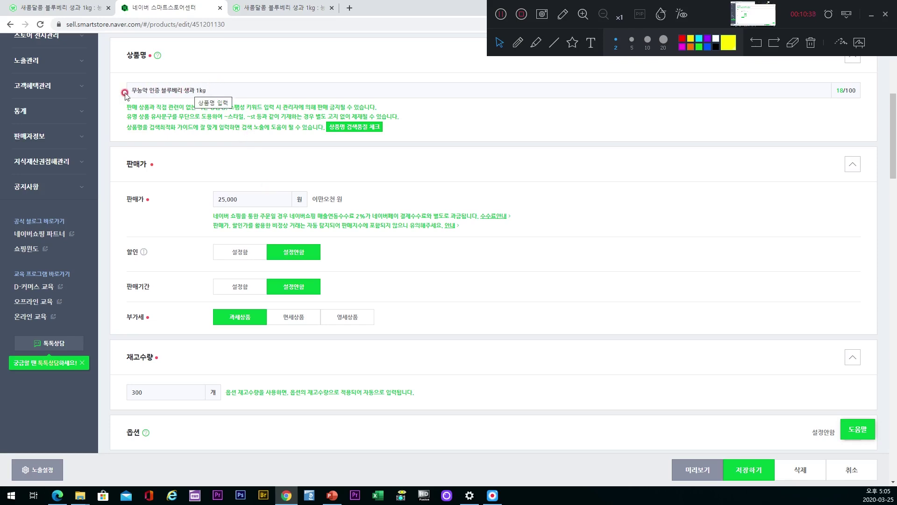
pyautogui.tripleClick(140, 88)
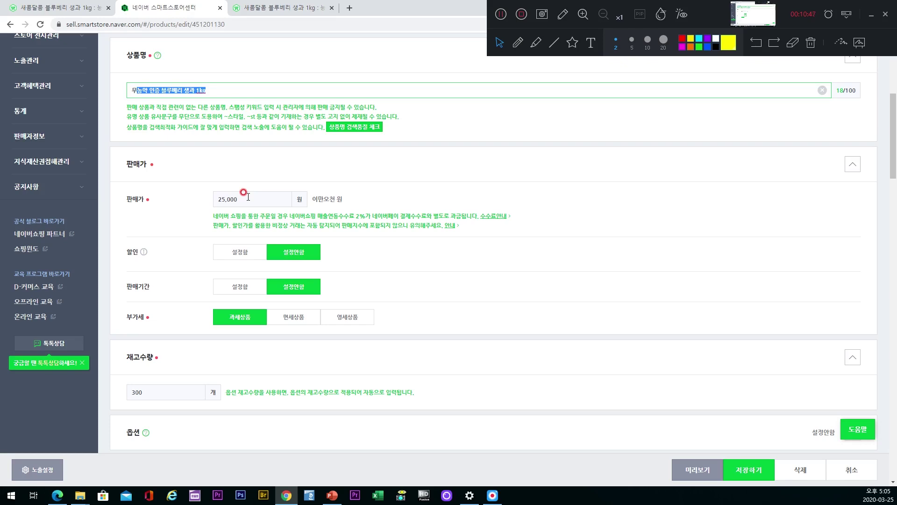
pyautogui.scroll(-1, 392, 247)
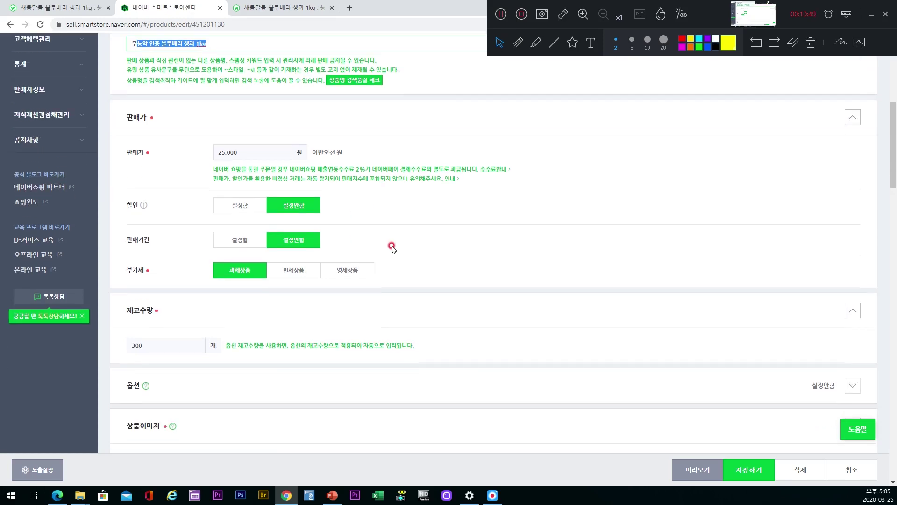
pyautogui.scroll(-1, 391, 247)
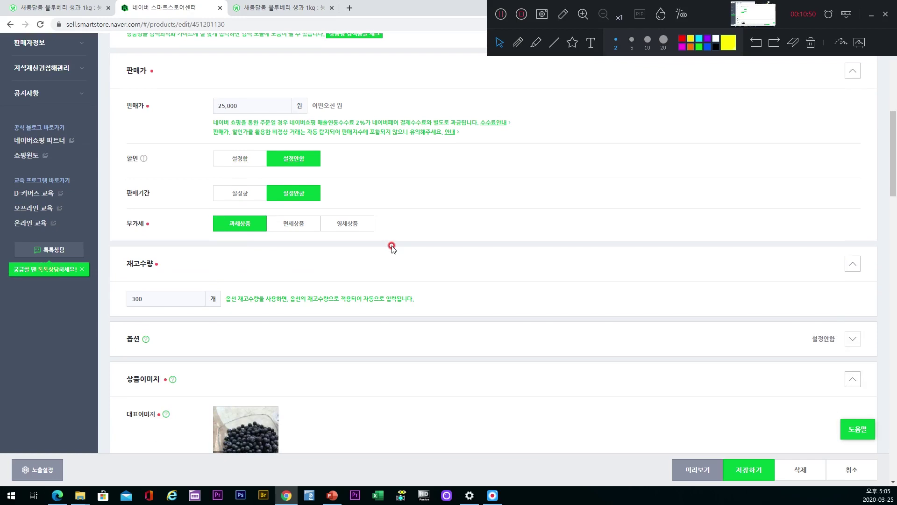
pyautogui.scroll(-1, 391, 247)
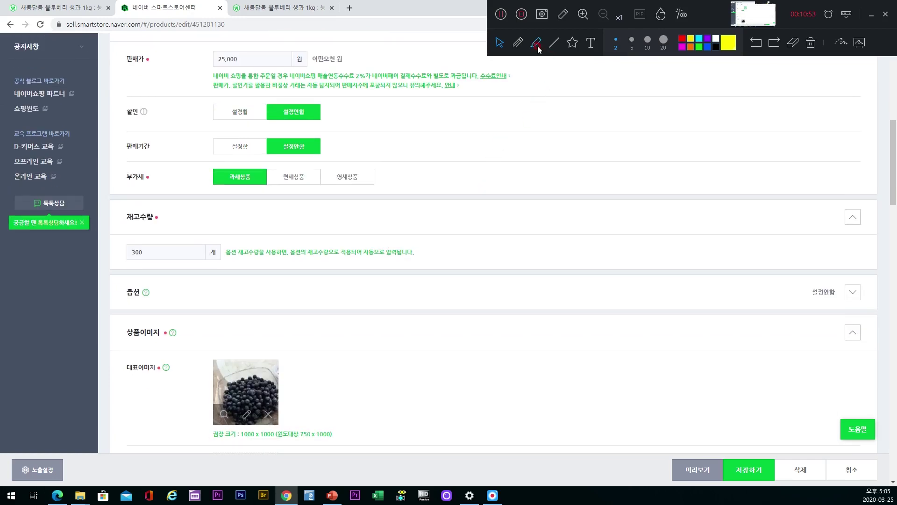
pyautogui.click(681, 38)
pyautogui.click(536, 43)
pyautogui.click(536, 43)
pyautogui.moveTo(171, 271)
pyautogui.mouseDown()
pyautogui.moveTo(113, 224)
pyautogui.moveTo(202, 240)
pyautogui.moveTo(162, 268)
pyautogui.mouseUp()
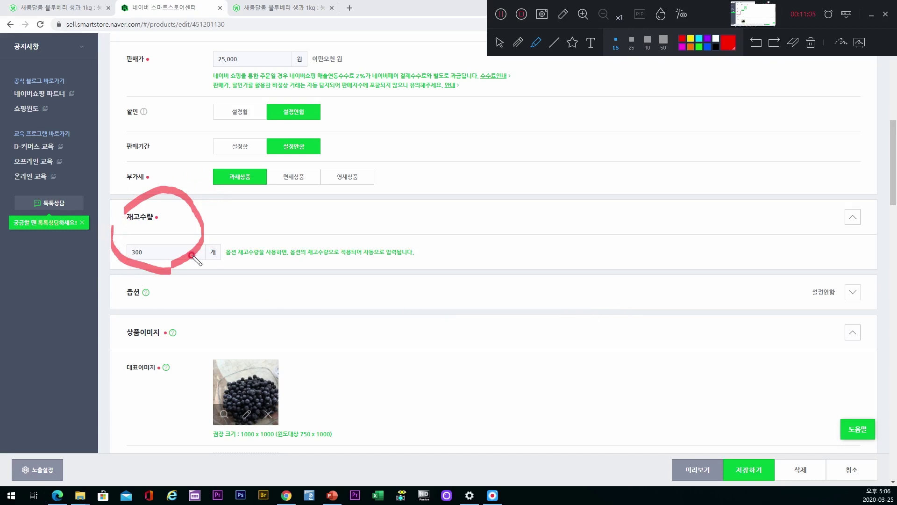
# - Erase the red circle around the 재고수량 field
pyautogui.click(538, 45)
pyautogui.click(788, 46)
pyautogui.moveTo(202, 245); pyautogui.dragTo(147, 261)
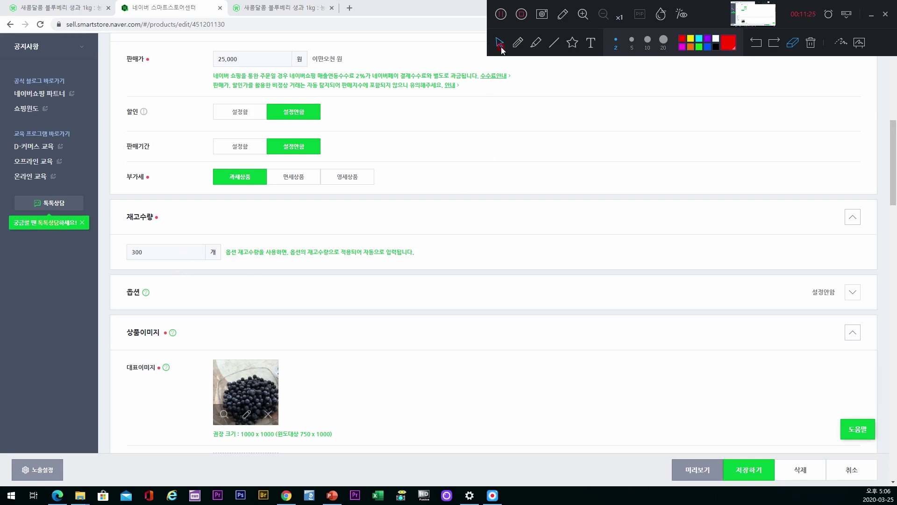
# - Expand the 옵션 section and underline the 선택형 setting with the red highlighter
pyautogui.click(828, 289)
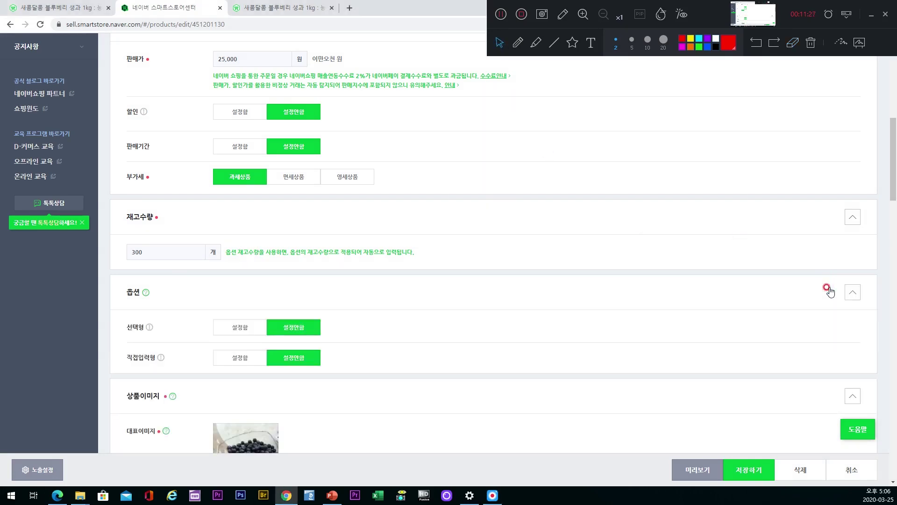
pyautogui.scroll(-1, 828, 289)
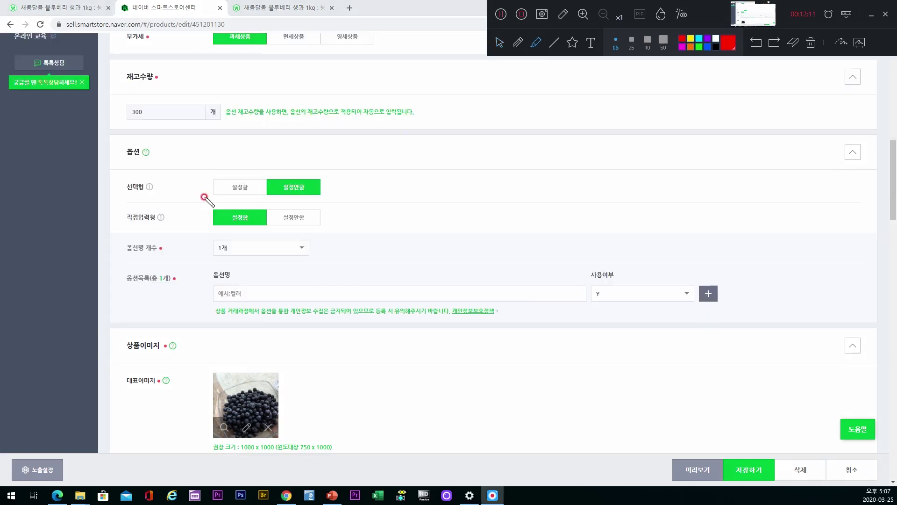
pyautogui.moveTo(204, 197); pyautogui.dragTo(322, 197)
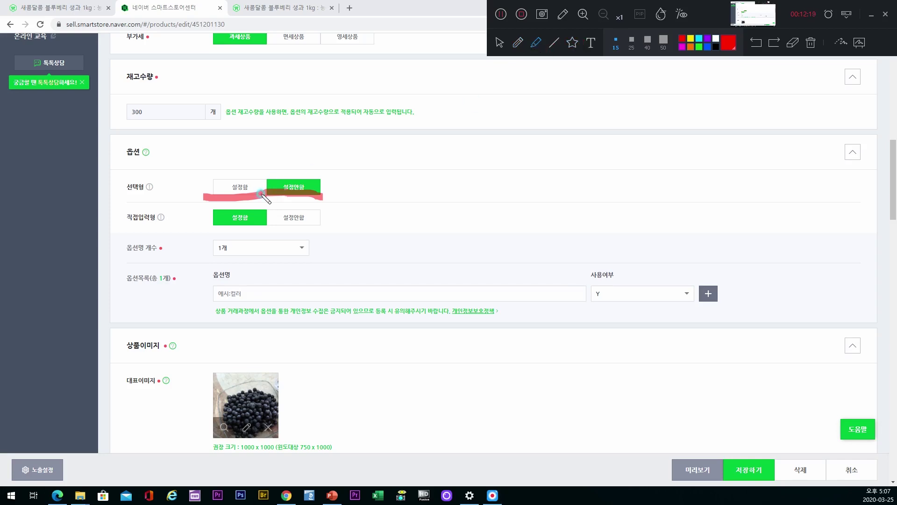
# - Set the 선택형 option to 설정함 and erase the red underline beneath it
pyautogui.click(792, 43)
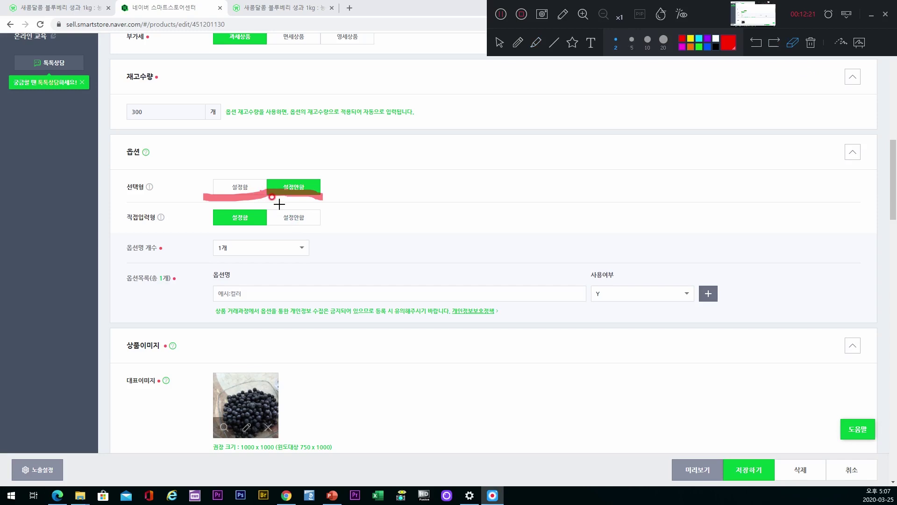
pyautogui.click(274, 191)
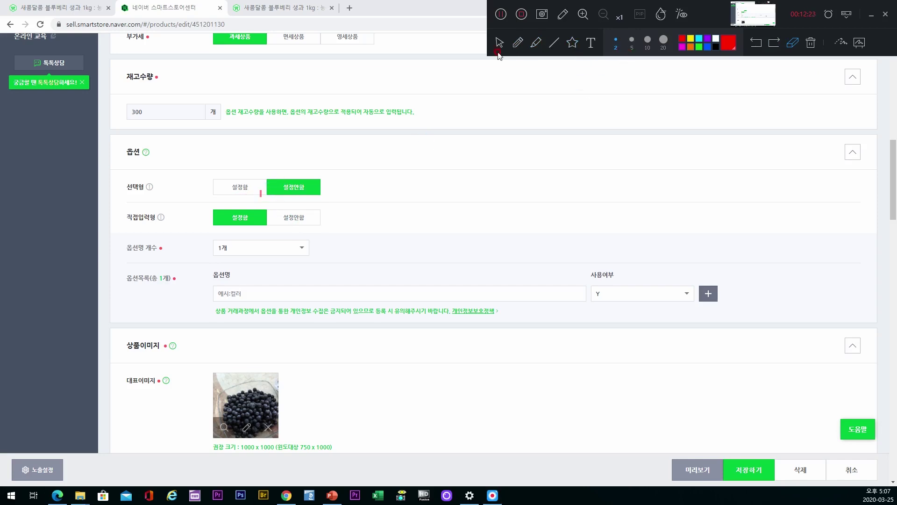
pyautogui.click(499, 53)
pyautogui.click(251, 189)
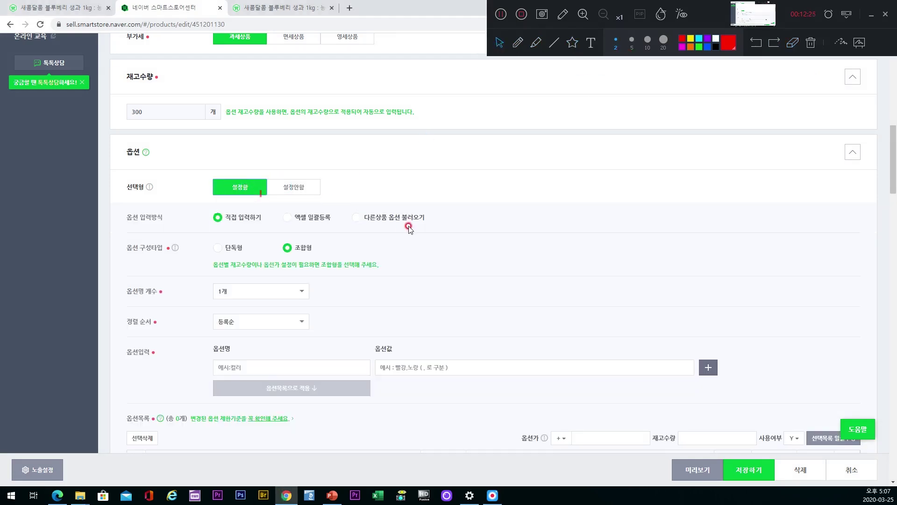
pyautogui.click(790, 47)
pyautogui.click(258, 193)
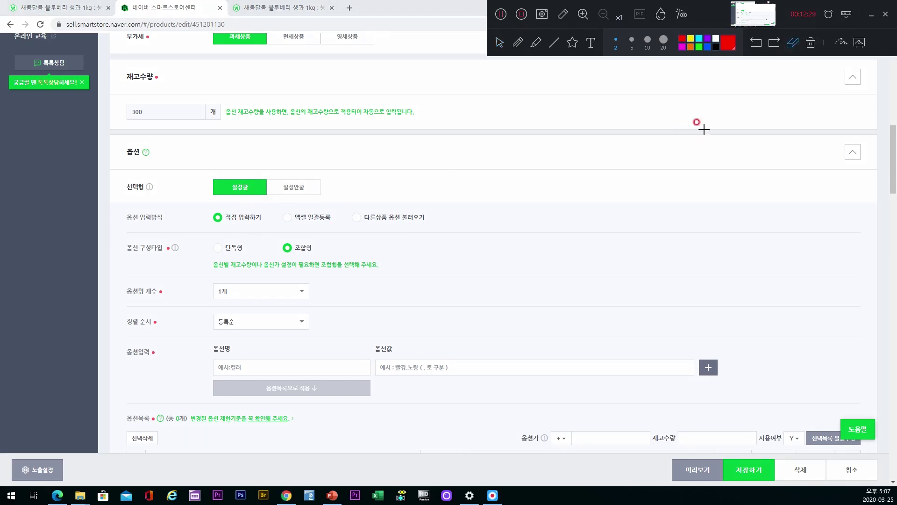
# - Enter the option name 선택해주세요 with the option values 블루베리_가족용,블루베리_선물용,블루베리_쨈용
pyautogui.click(499, 44)
pyautogui.click(293, 367)
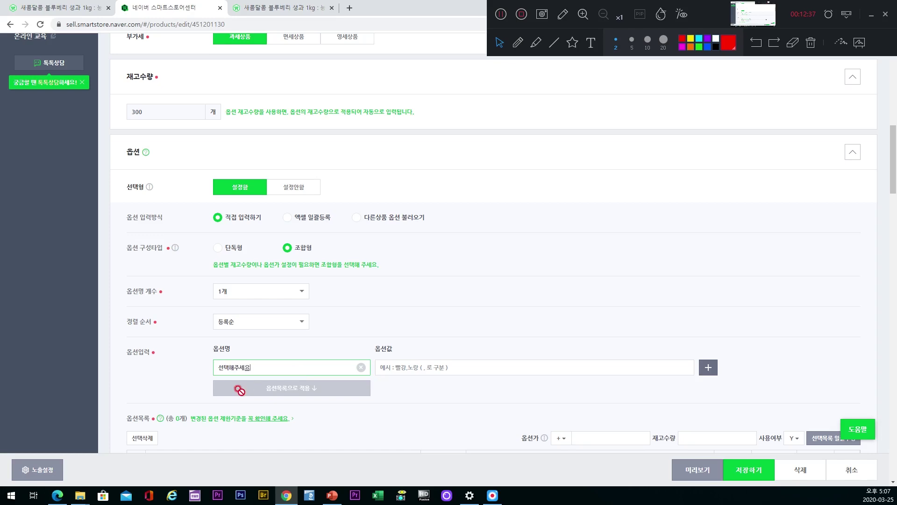
pyautogui.click(484, 363)
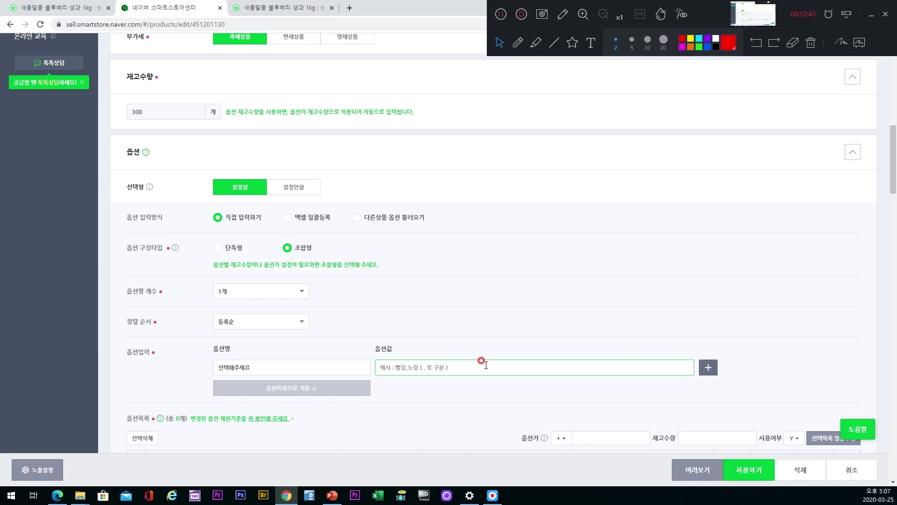
pyautogui.write('블루베리_가족용,블루베리_선물용,블루베리_캠용')
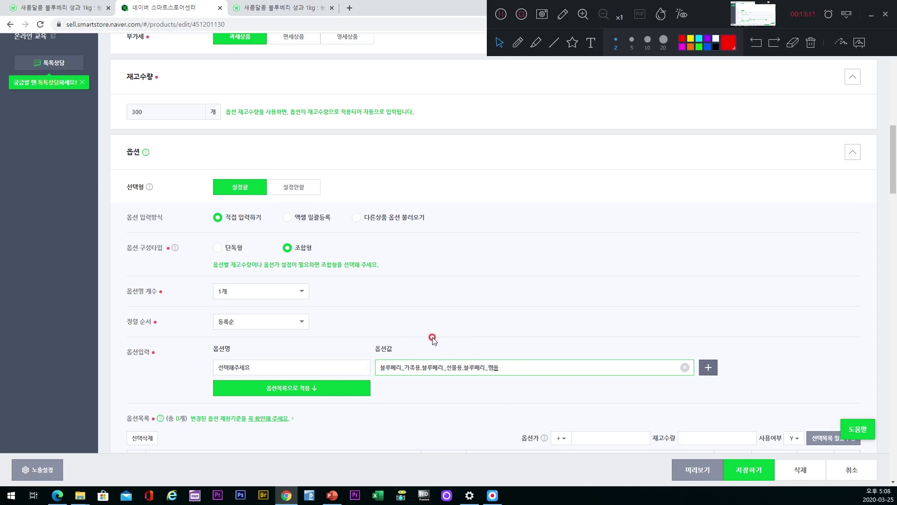
pyautogui.click(509, 317)
# - Apply the entered option name and values to the option list
pyautogui.scroll(1, 509, 317)
pyautogui.scroll(-1, 509, 318)
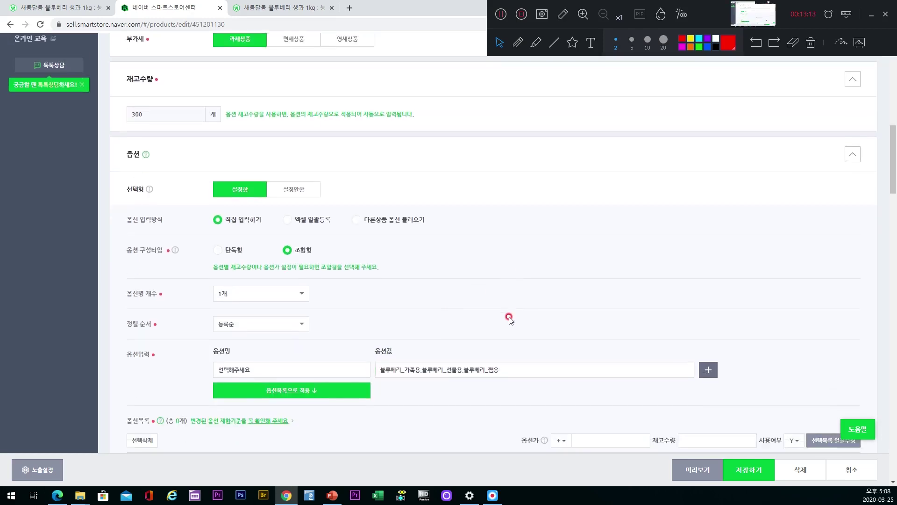
pyautogui.scroll(-2, 509, 317)
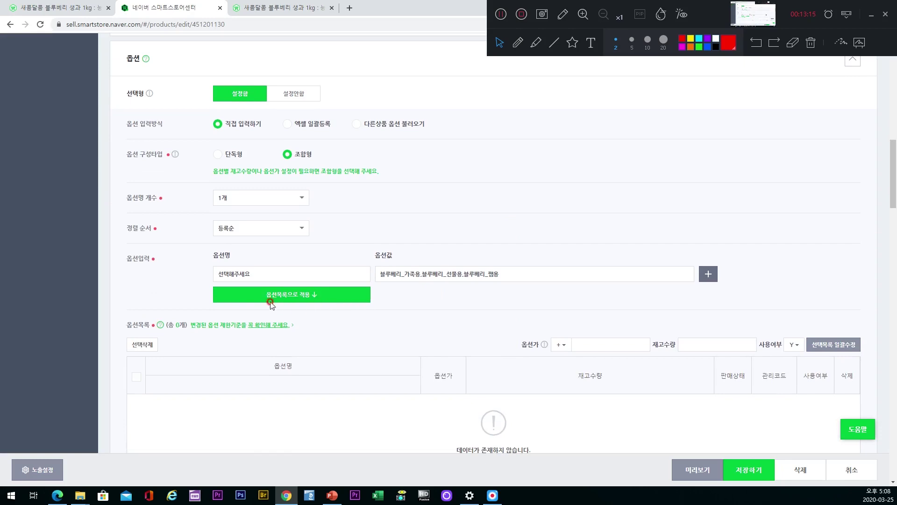
pyautogui.click(314, 297)
pyautogui.scroll(-1, 486, 286)
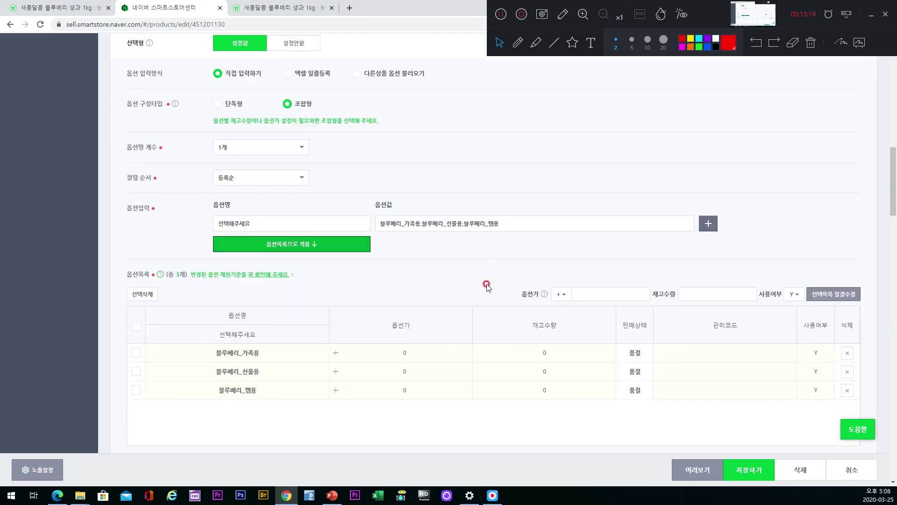
# - Set the option price of 블루베리_선물용 to +5,000 and that of 블루베리_쨈용 to -5,000
pyautogui.scroll(-2, 486, 286)
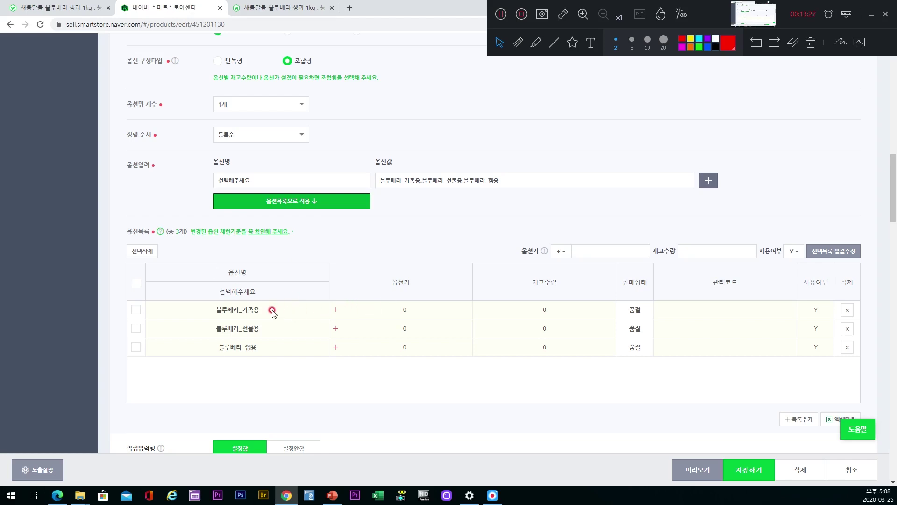
pyautogui.scroll(4, 423, 292)
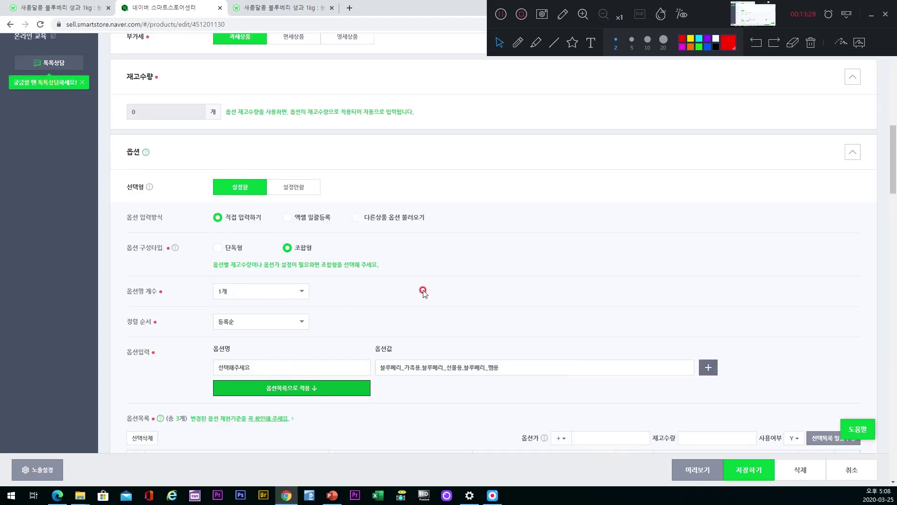
pyautogui.scroll(4, 423, 292)
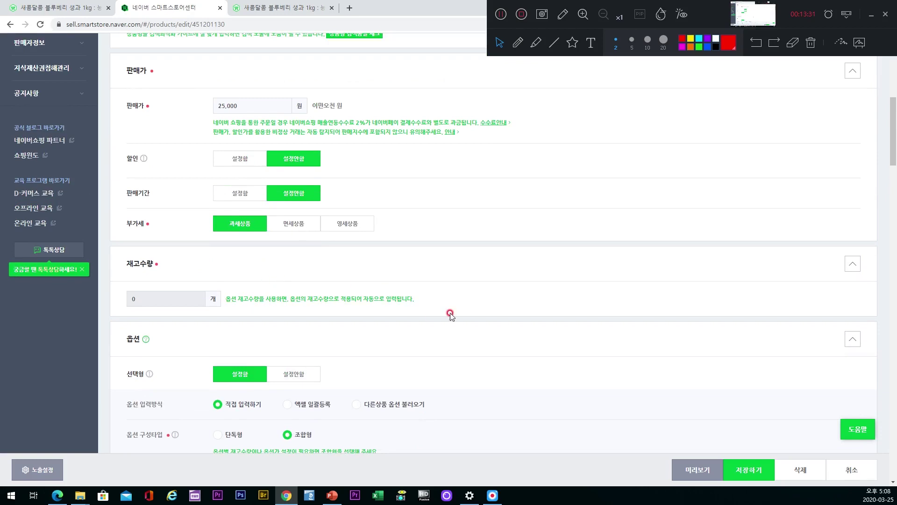
pyautogui.scroll(-4, 450, 316)
pyautogui.scroll(8, 444, 307)
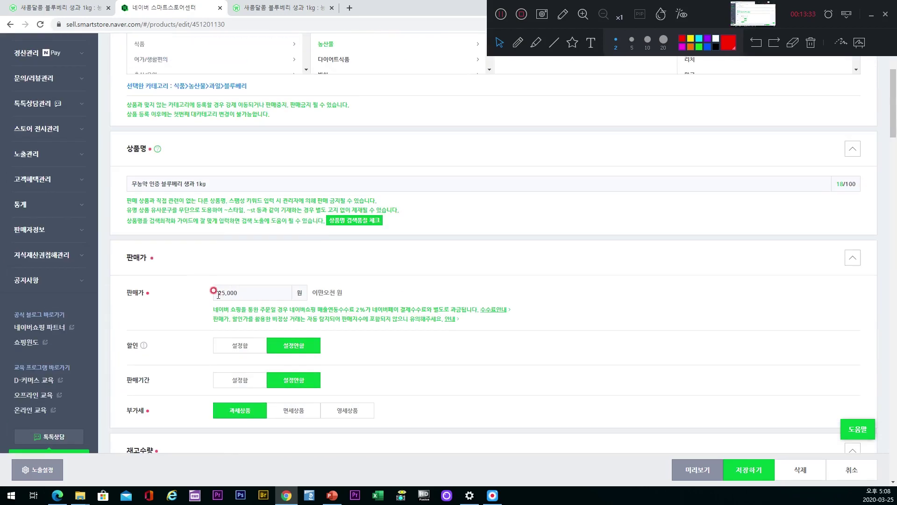
pyautogui.scroll(-10, 430, 281)
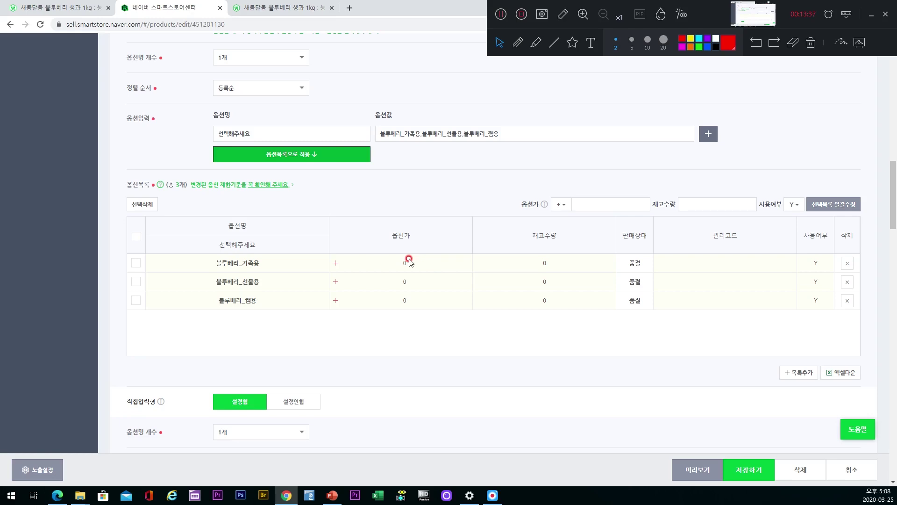
pyautogui.click(410, 282)
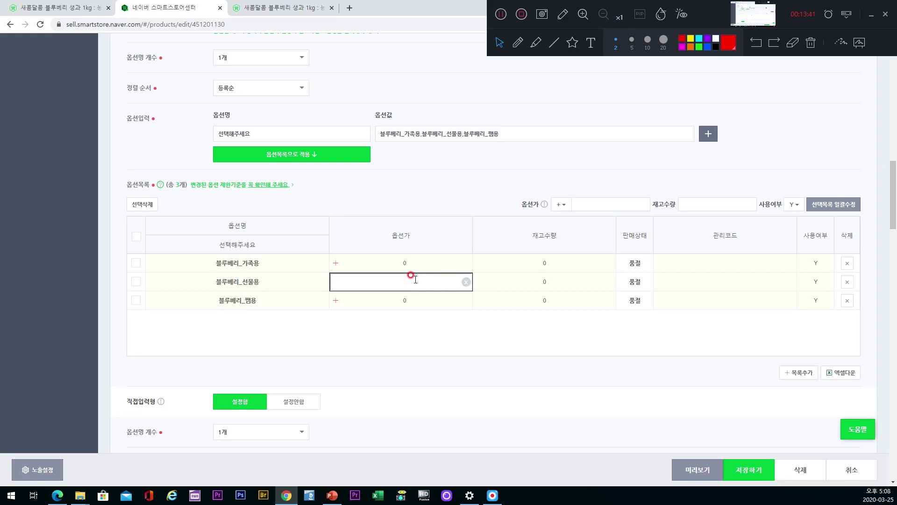
pyautogui.click(484, 335)
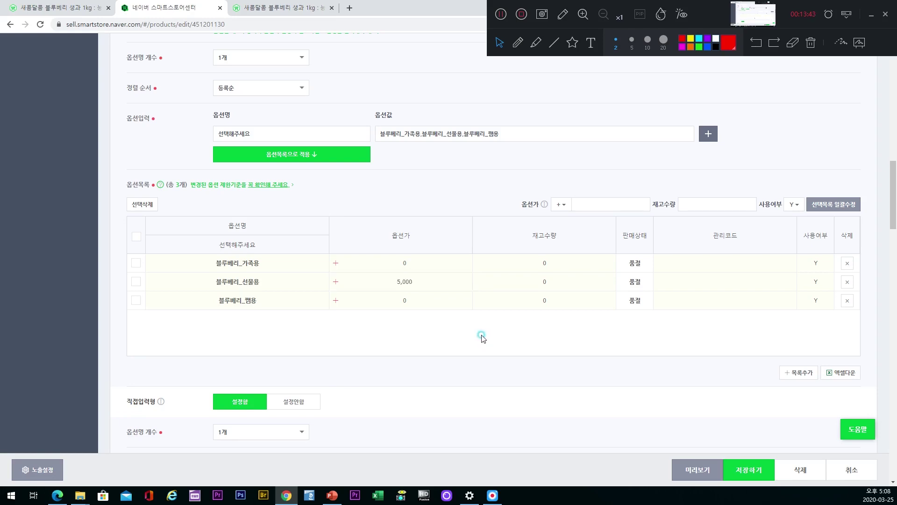
pyautogui.click(436, 301)
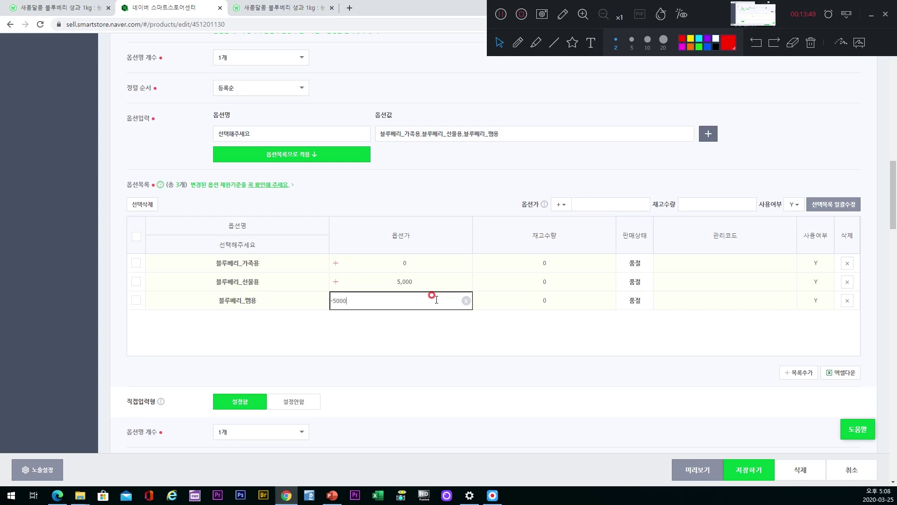
pyautogui.click(434, 334)
# - Select all options in the list and bulk-set their 재고수량 to 10
pyautogui.click(705, 207)
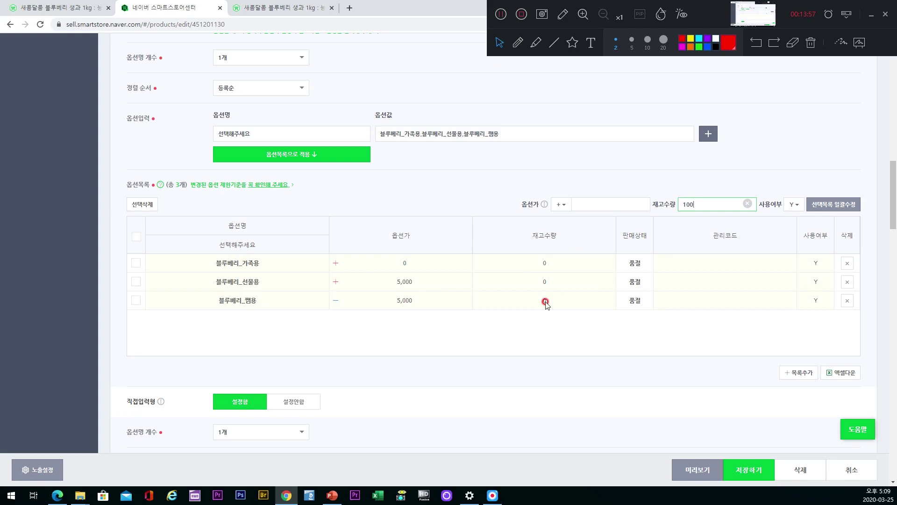
pyautogui.moveTo(701, 204); pyautogui.dragTo(673, 211)
pyautogui.click(136, 237)
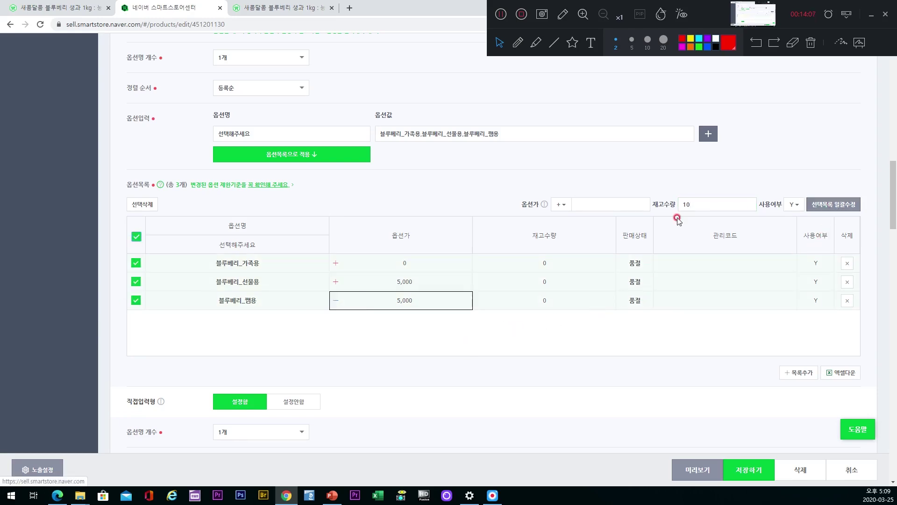
pyautogui.click(826, 208)
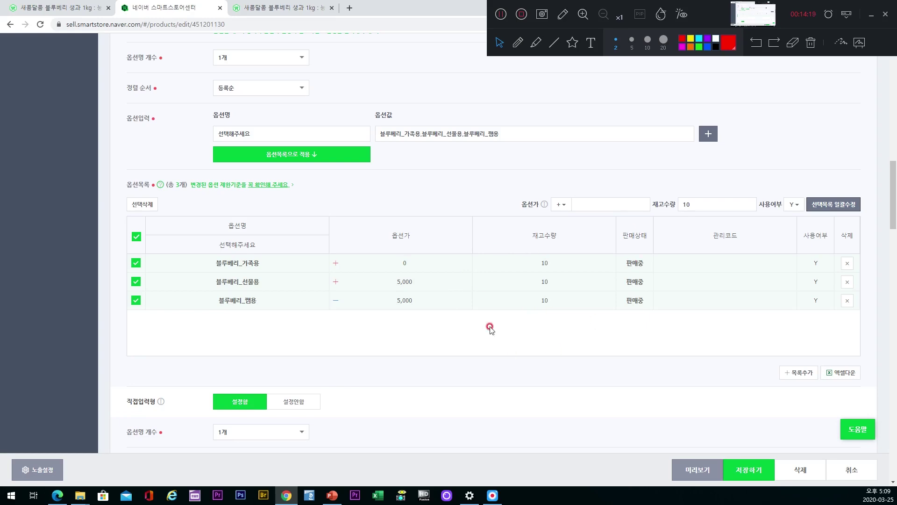
# - Underline the option price of 블루베리_가족용 with the red highlighter and erase the mark again
pyautogui.click(536, 43)
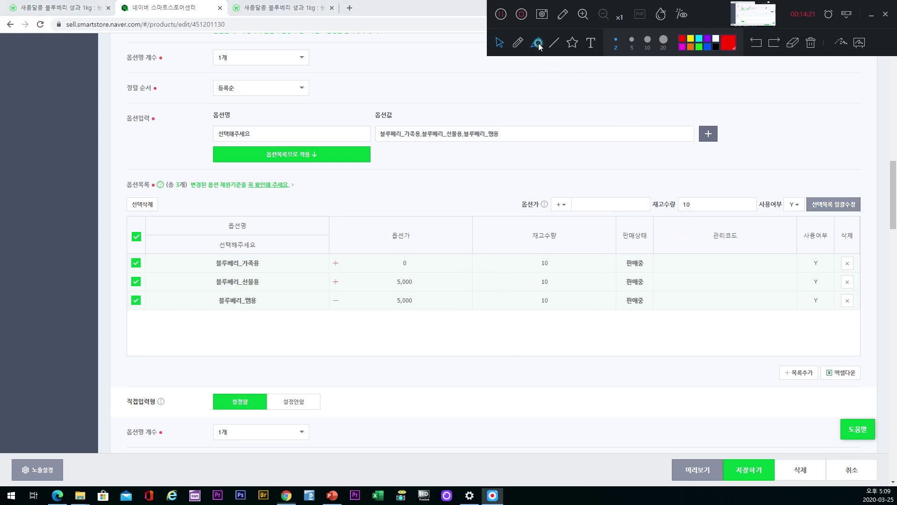
pyautogui.moveTo(364, 272); pyautogui.dragTo(418, 270)
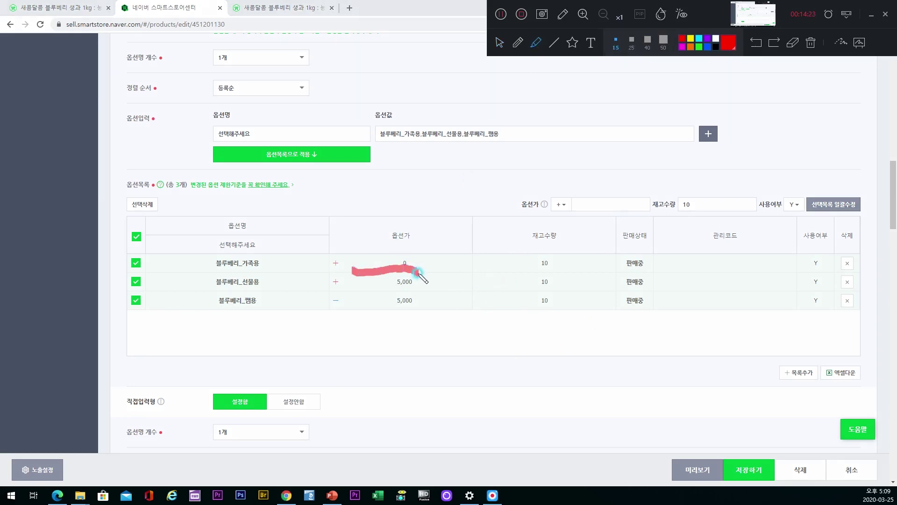
pyautogui.click(793, 42)
pyautogui.click(517, 42)
pyautogui.click(391, 268)
pyautogui.click(537, 43)
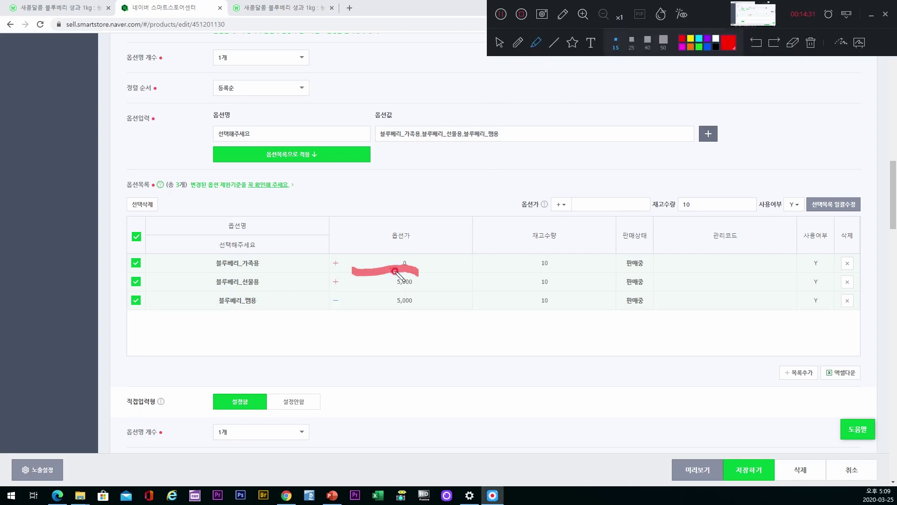
pyautogui.click(779, 39)
pyautogui.click(793, 42)
pyautogui.click(395, 264)
pyautogui.moveTo(446, 298)
pyautogui.mouseDown()
pyautogui.moveTo(379, 264)
pyautogui.moveTo(402, 279)
pyautogui.moveTo(388, 256)
pyautogui.mouseUp()
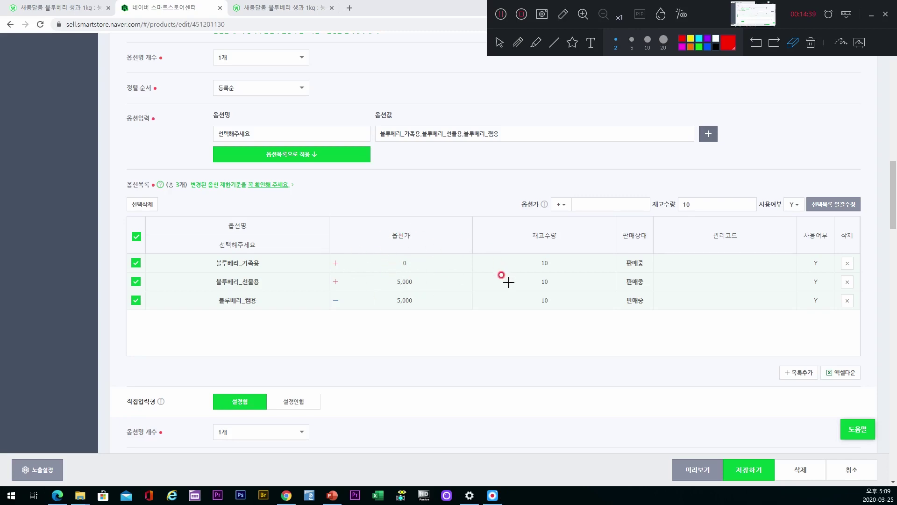
pyautogui.click(499, 50)
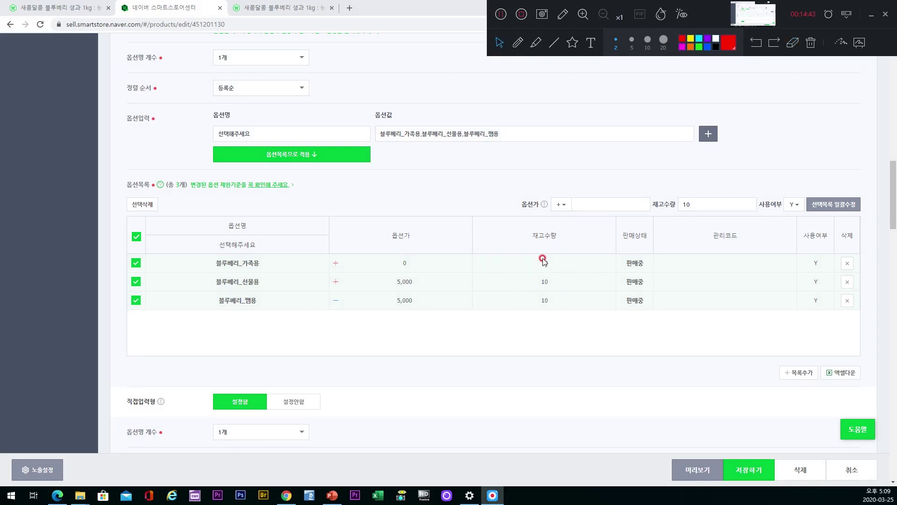
# - Check the product's 재고수량 field and try the 사용여부 setting of the 블루베리_쨈용 option, leaving it at Y
pyautogui.scroll(8, 542, 257)
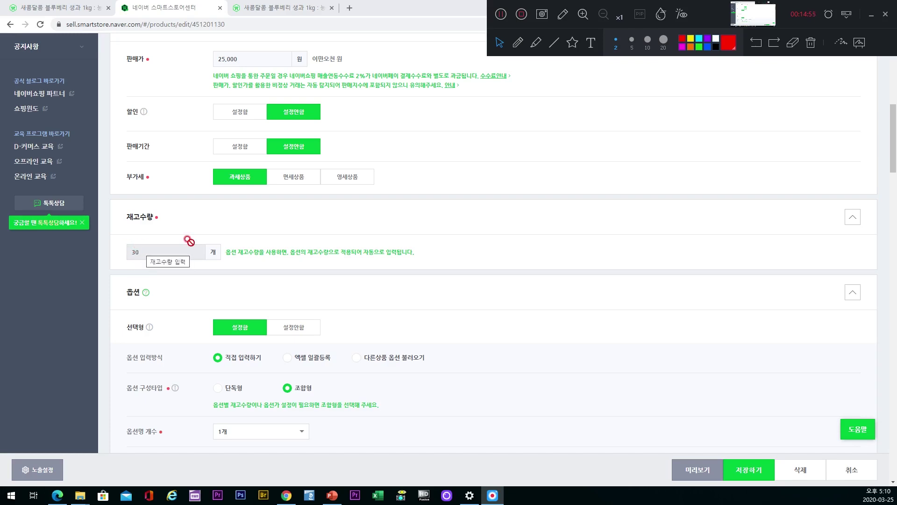
pyautogui.scroll(-6, 197, 239)
pyautogui.scroll(-5, 290, 237)
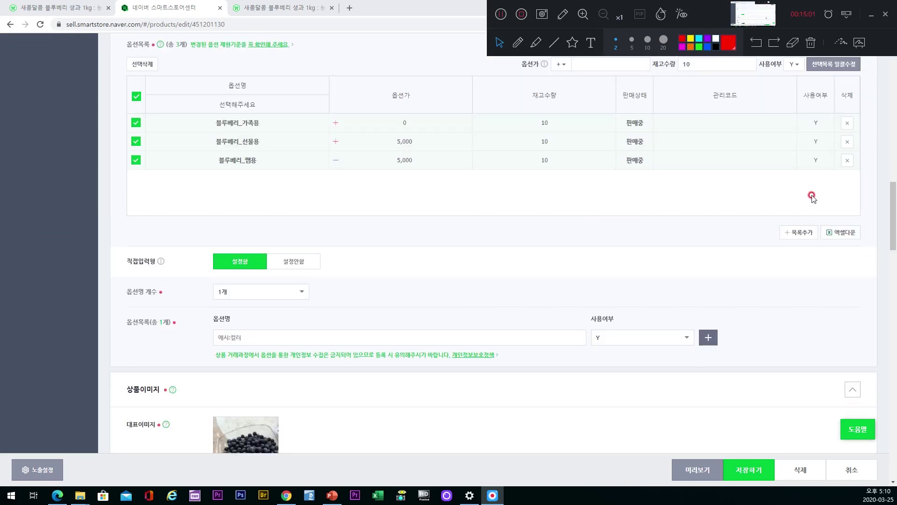
pyautogui.click(822, 162)
pyautogui.click(824, 162)
pyautogui.click(818, 182)
pyautogui.click(820, 162)
pyautogui.click(821, 174)
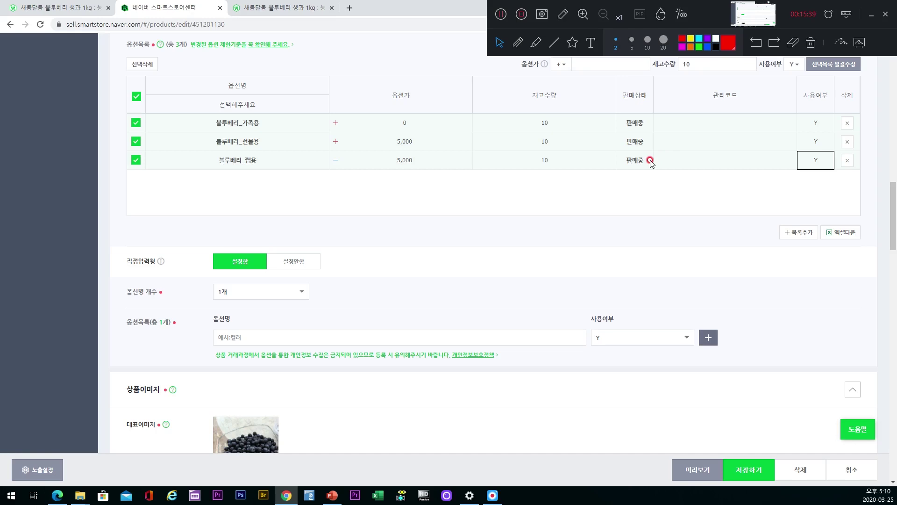
pyautogui.scroll(1, 633, 170)
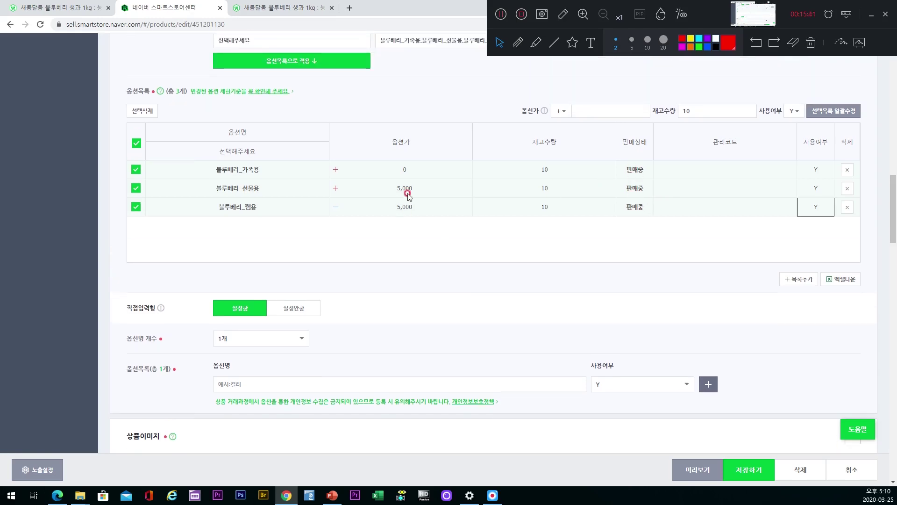
pyautogui.scroll(-2, 589, 220)
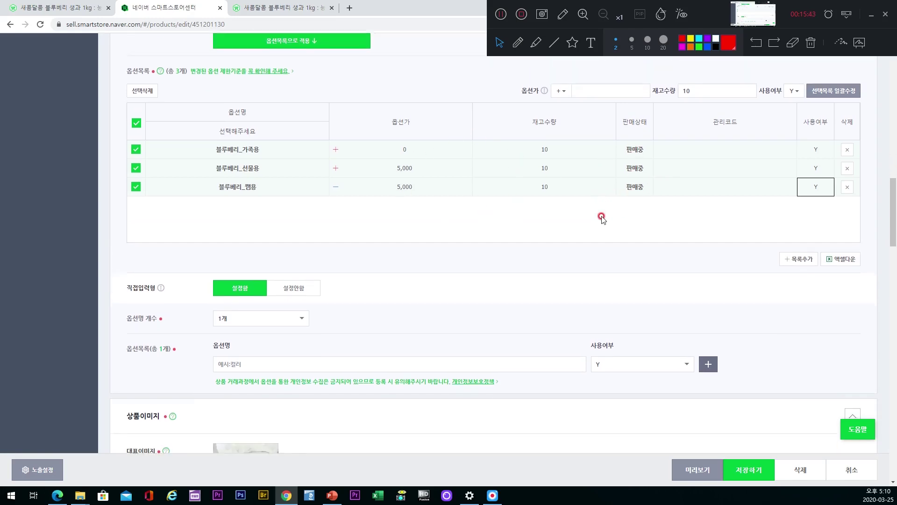
pyautogui.scroll(3, 478, 240)
pyautogui.scroll(-9, 803, 291)
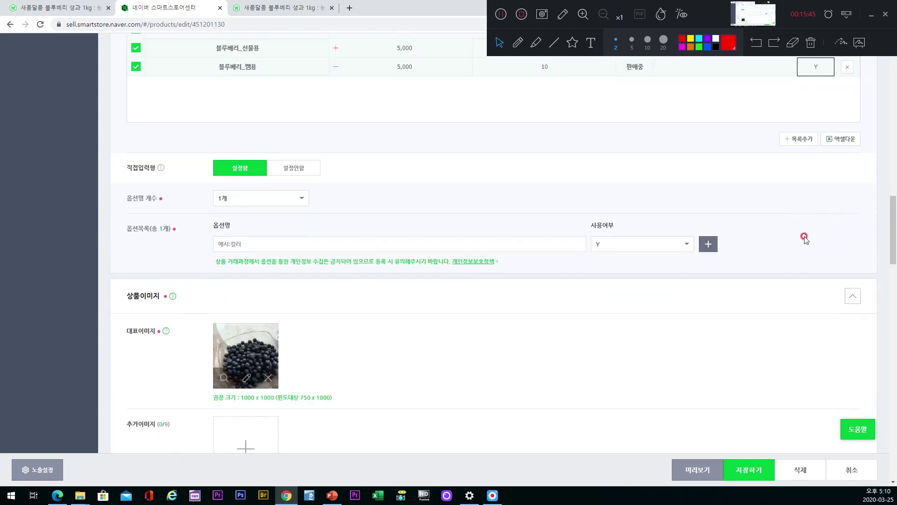
# - Set 직접입력형 to 설정안함 and save the product changes
pyautogui.click(748, 472)
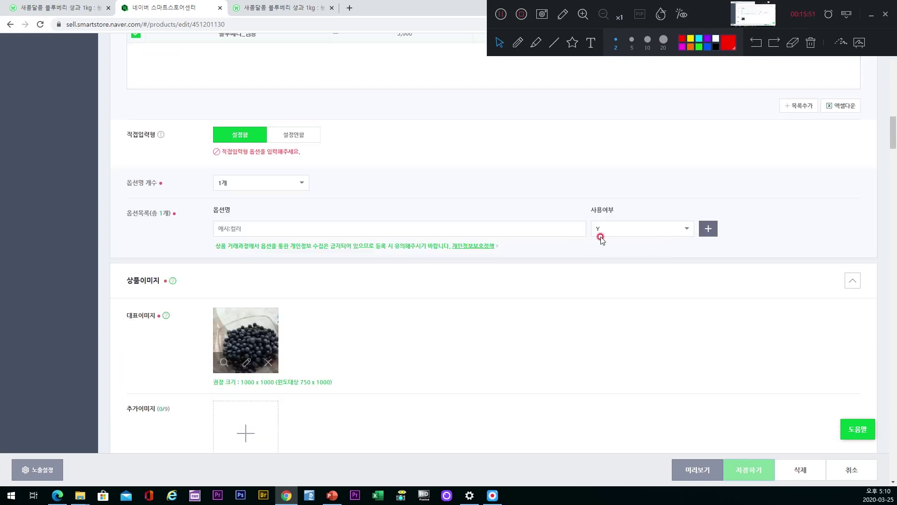
pyautogui.scroll(1, 382, 244)
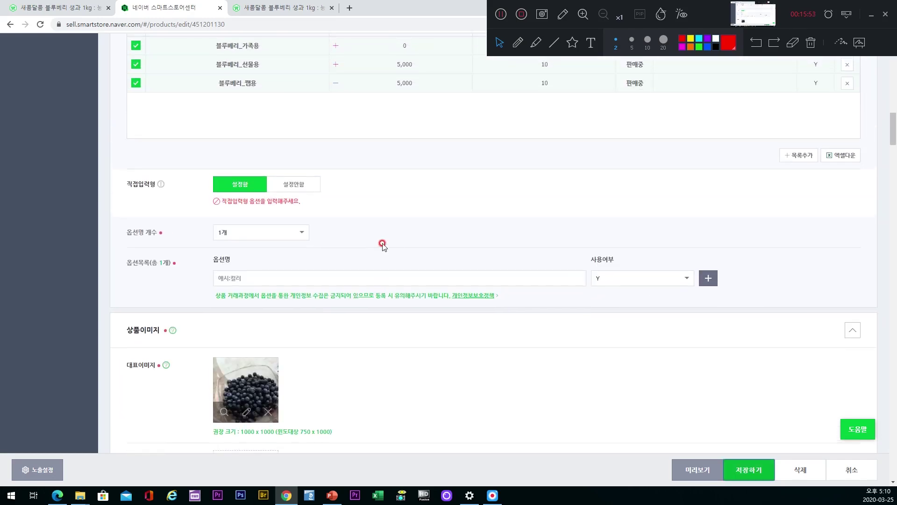
pyautogui.scroll(2, 382, 244)
pyautogui.click(293, 274)
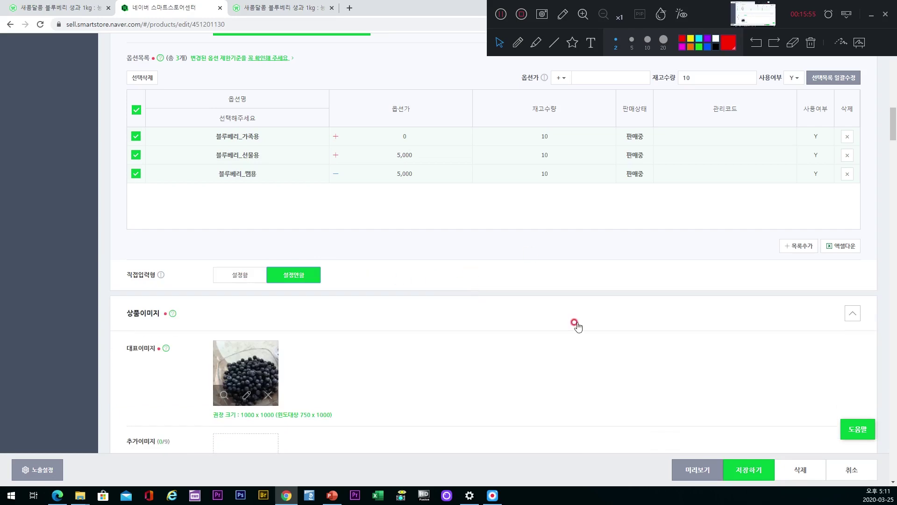
pyautogui.click(751, 467)
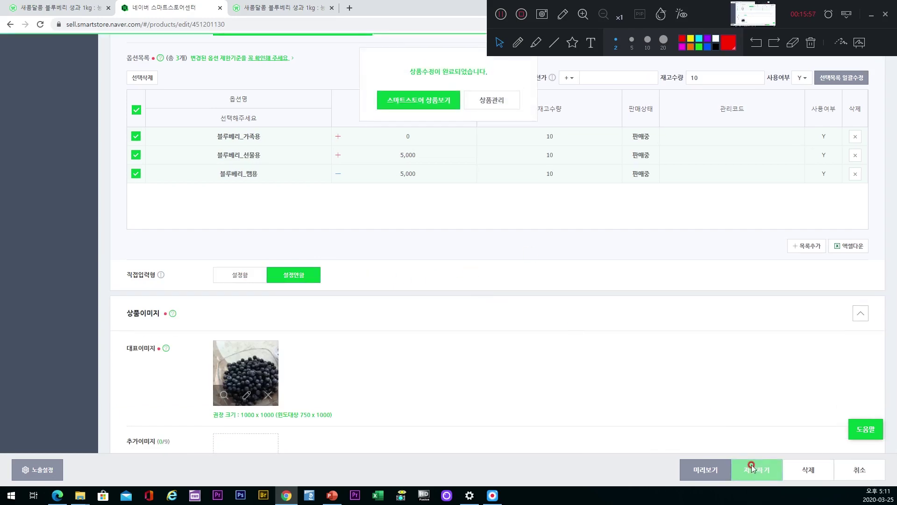
# - View the saved product in the store and select the 블루베리_가족용 option to check its price
pyautogui.click(437, 100)
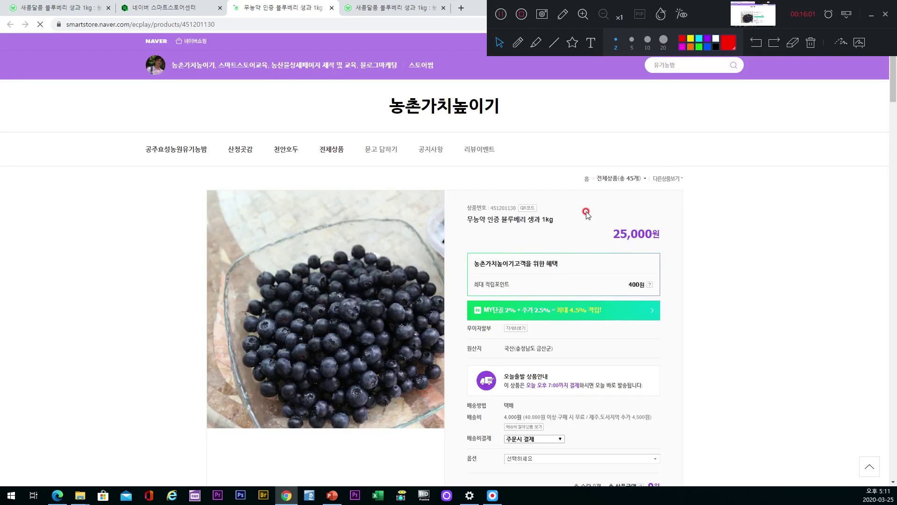
pyautogui.scroll(-3, 587, 212)
pyautogui.scroll(-1, 586, 213)
pyautogui.click(545, 272)
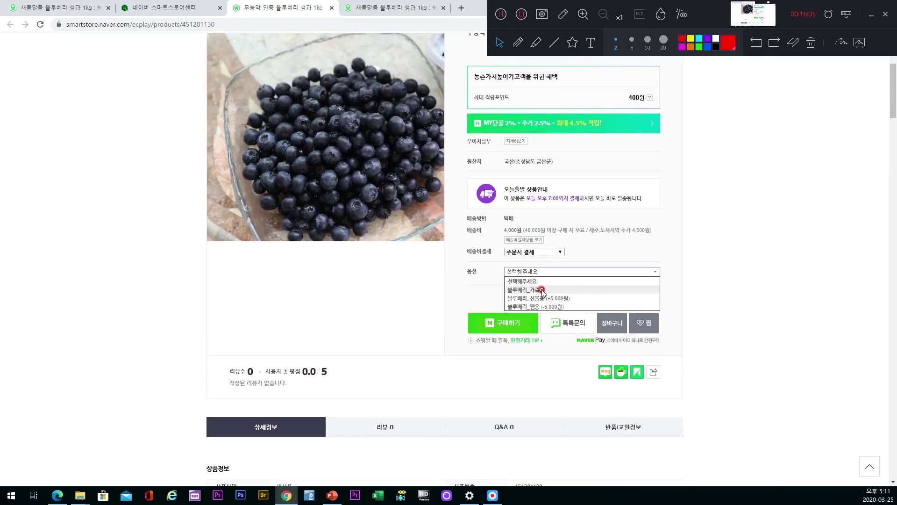
pyautogui.click(542, 290)
pyautogui.scroll(-4, 623, 267)
# - Check the prices of 블루베리_선물용 and 블루베리_쨈용 by selecting them in turn, removing the first before choosing the second
pyautogui.click(576, 271)
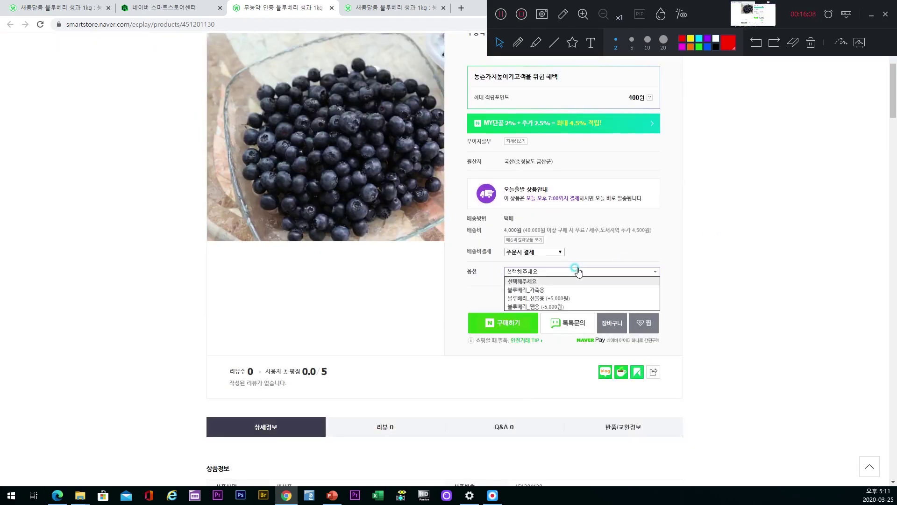
pyautogui.click(577, 297)
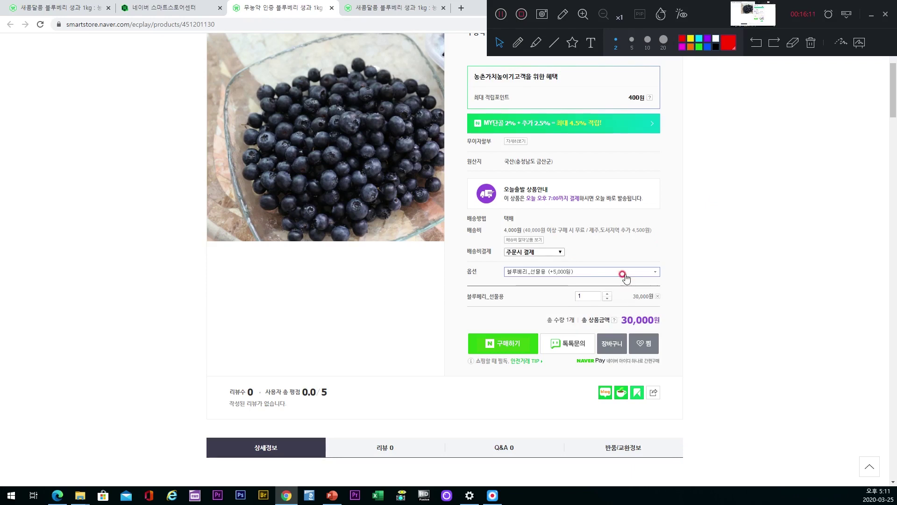
pyautogui.click(658, 297)
pyautogui.click(640, 272)
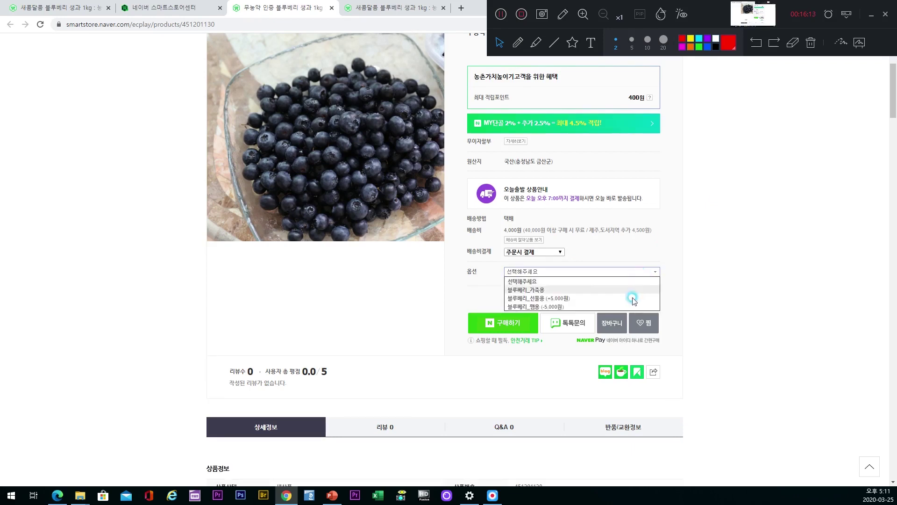
pyautogui.click(629, 307)
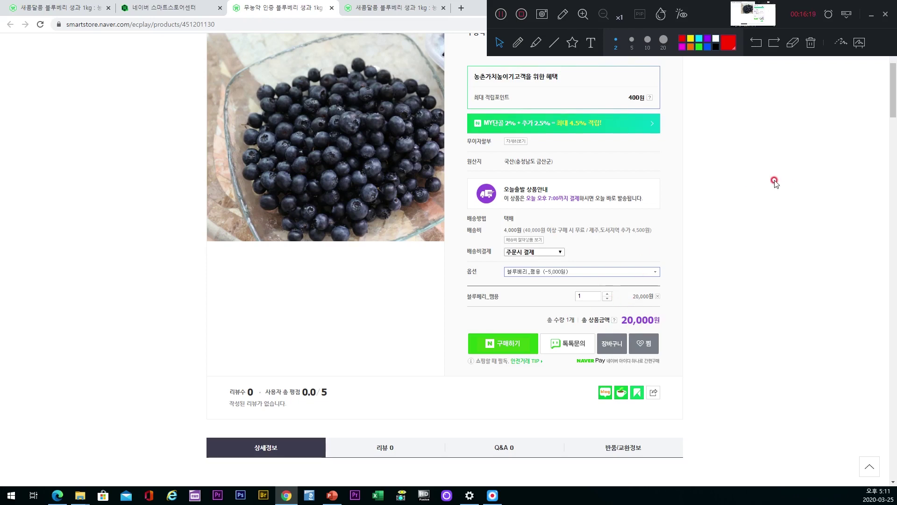
# - Return to SmartStore Center and filter the product list to the 판매중 products
pyautogui.click(170, 8)
pyautogui.click(207, 115)
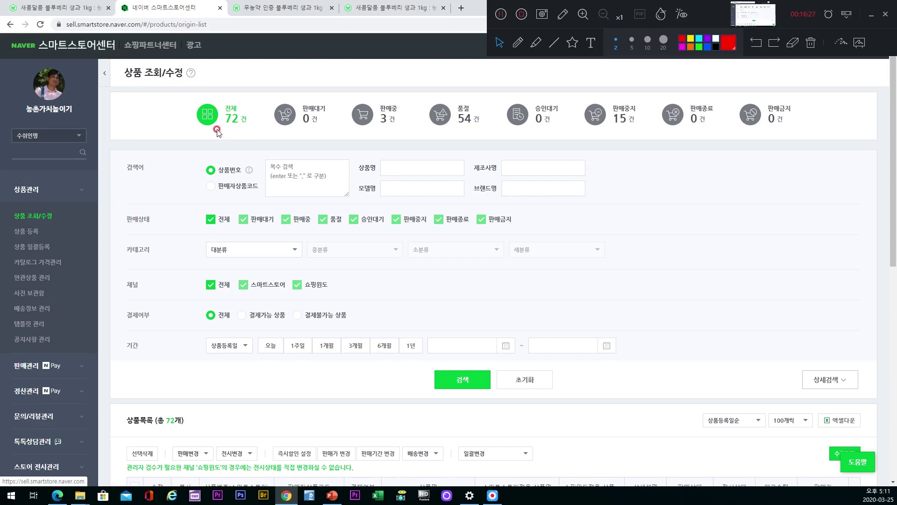
pyautogui.scroll(-1, 537, 186)
pyautogui.click(363, 69)
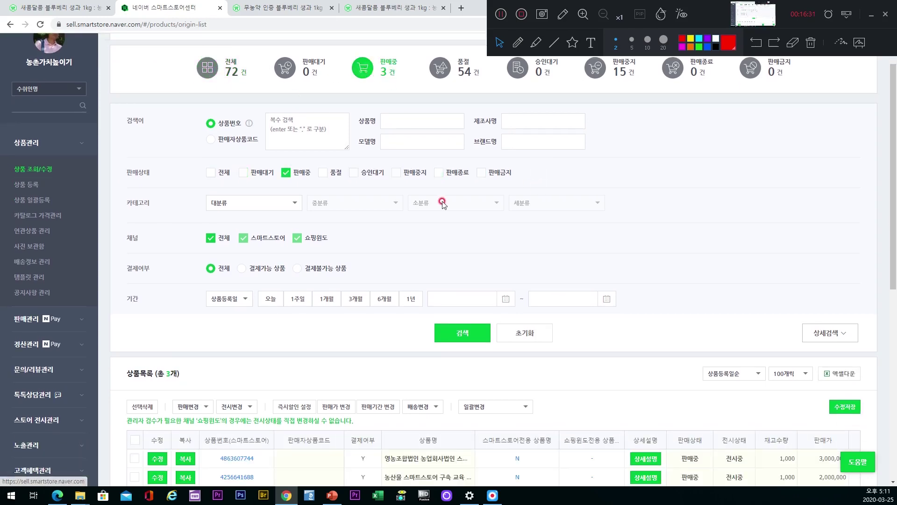
pyautogui.scroll(-2, 443, 203)
pyautogui.scroll(2, 380, 110)
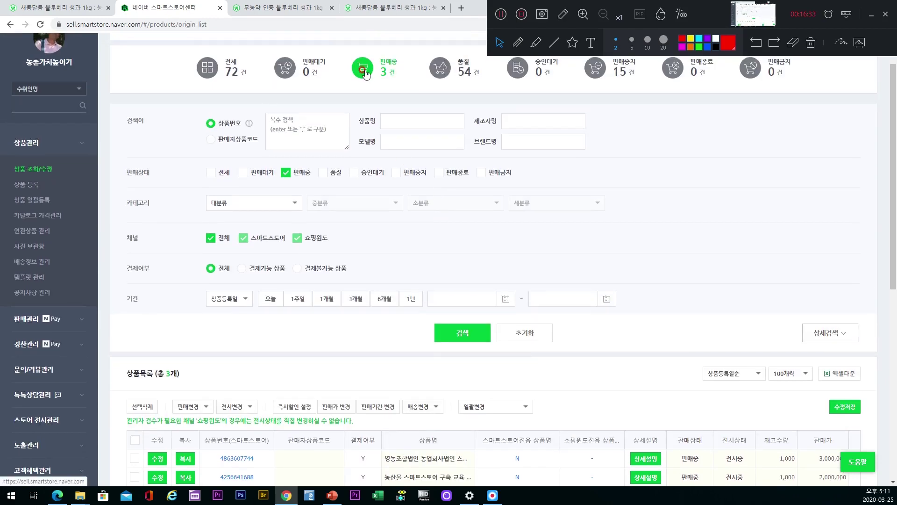
pyautogui.scroll(-4, 352, 275)
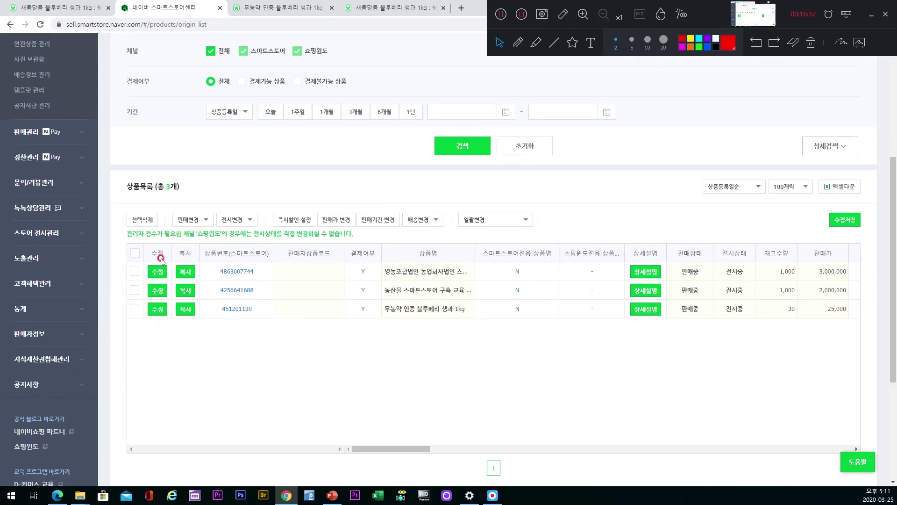
# - Open 무농약 인증 블루베리 생과 1kg for editing and expand its 옵션 section
pyautogui.click(157, 308)
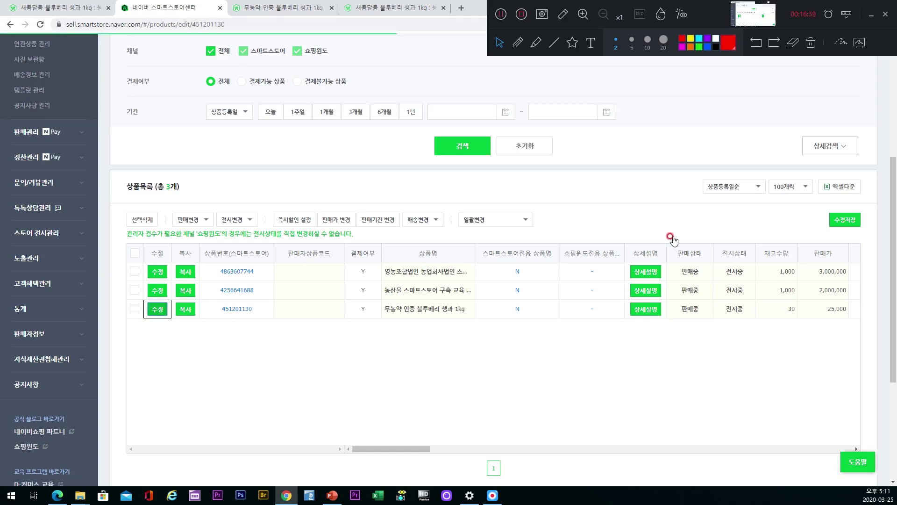
pyautogui.click(447, 123)
pyautogui.scroll(-10, 548, 205)
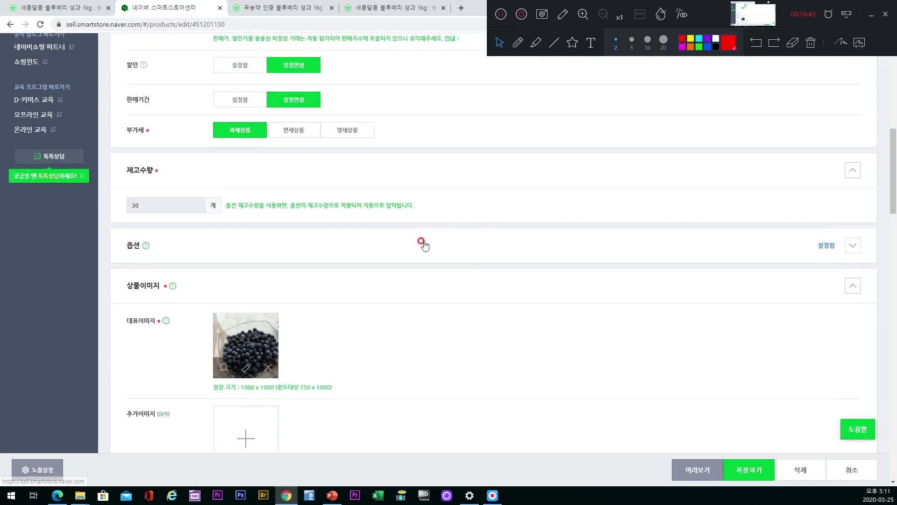
pyautogui.click(681, 241)
pyautogui.scroll(-4, 537, 282)
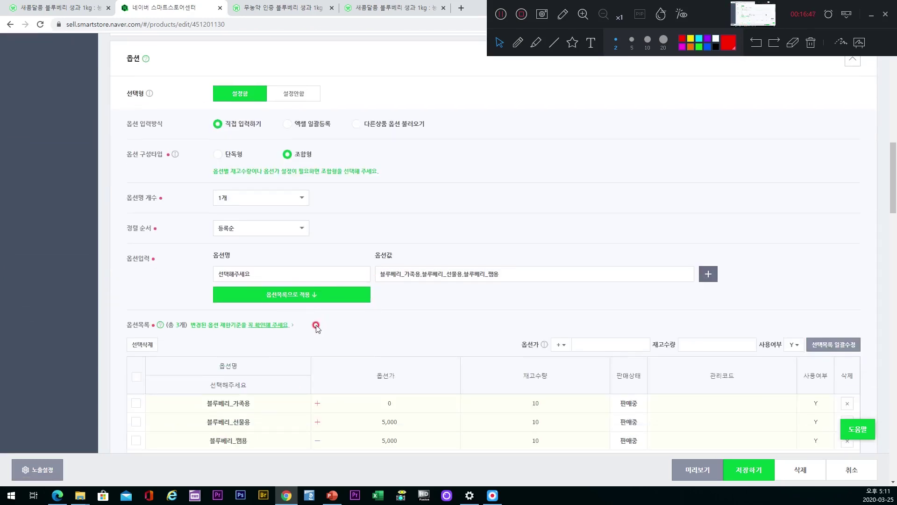
# - Set the 재고수량 of the 블루베리_쨈용 option to 0 and save the product
pyautogui.scroll(-1, 490, 268)
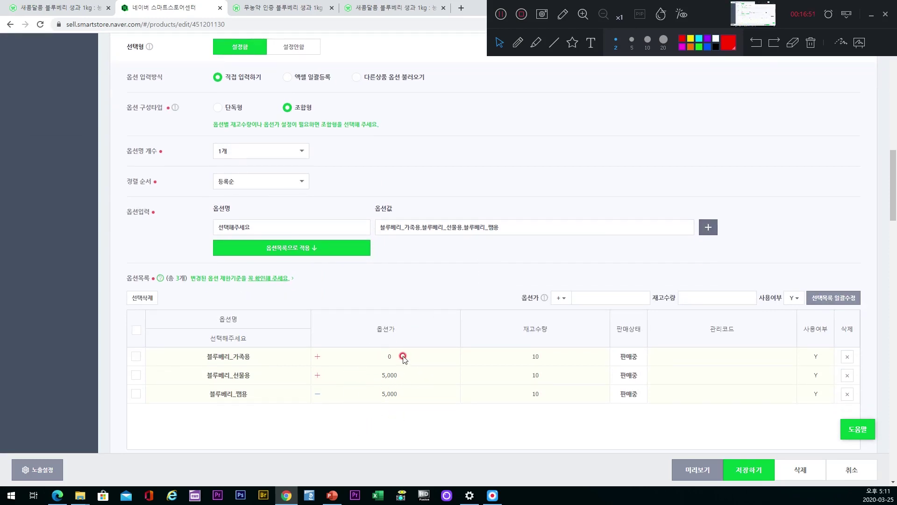
pyautogui.scroll(-1, 535, 322)
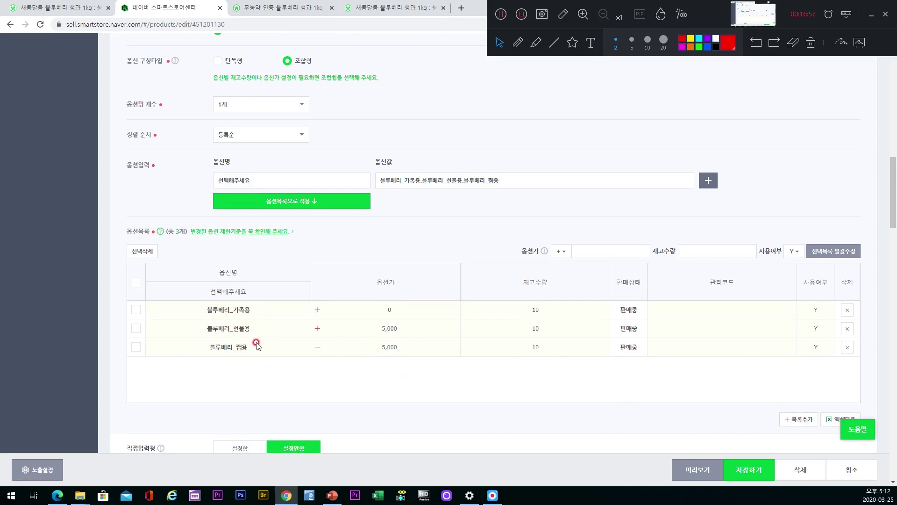
pyautogui.doubleClick(551, 350)
pyautogui.write('0')
pyautogui.click(540, 371)
pyautogui.click(753, 474)
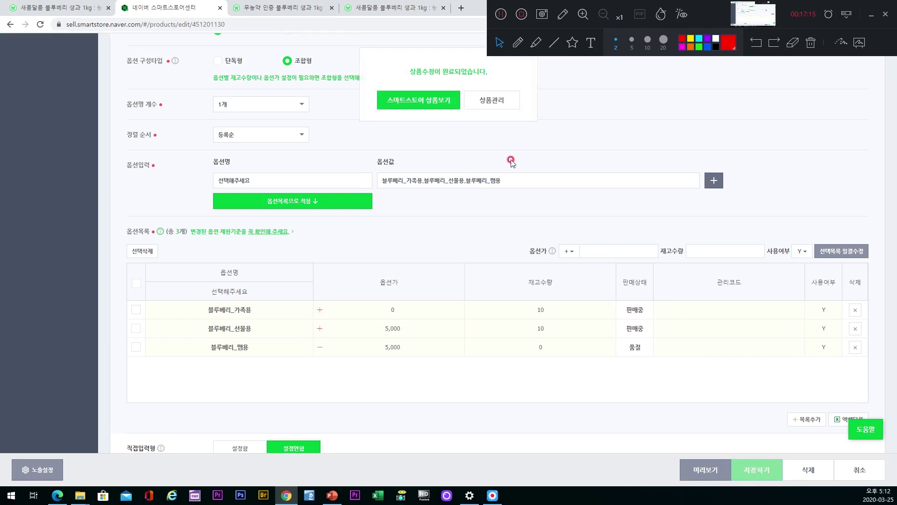
# - View the updated product in the store and try to select the 블루베리_쨈용 option
pyautogui.click(430, 111)
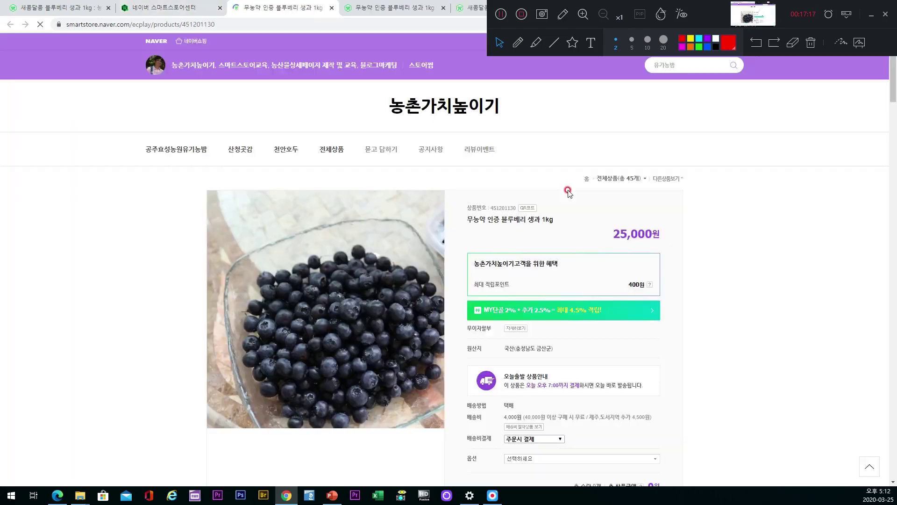
pyautogui.scroll(-2, 607, 220)
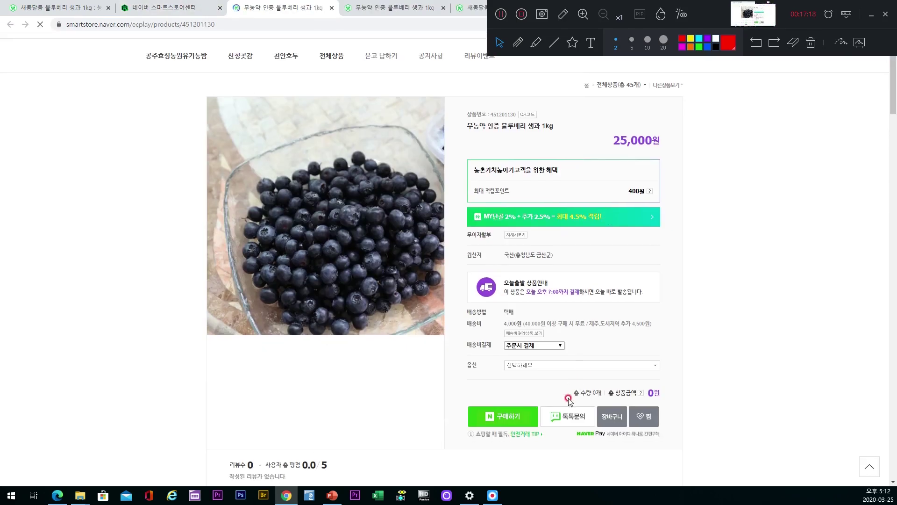
pyautogui.click(573, 368)
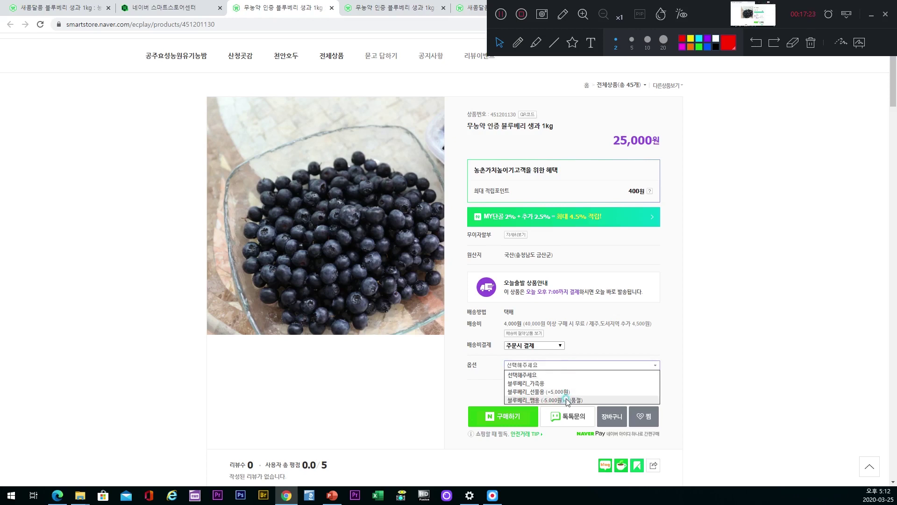
pyautogui.click(567, 401)
# - Add the 블루베리_선물용 and 블루베리_가족용 options to the order, remove both, and check the option list again
pyautogui.click(550, 368)
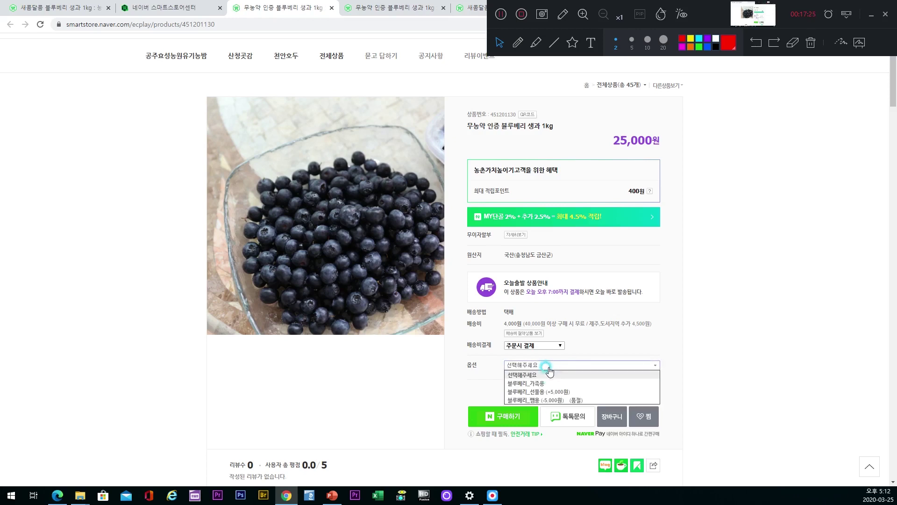
pyautogui.click(549, 393)
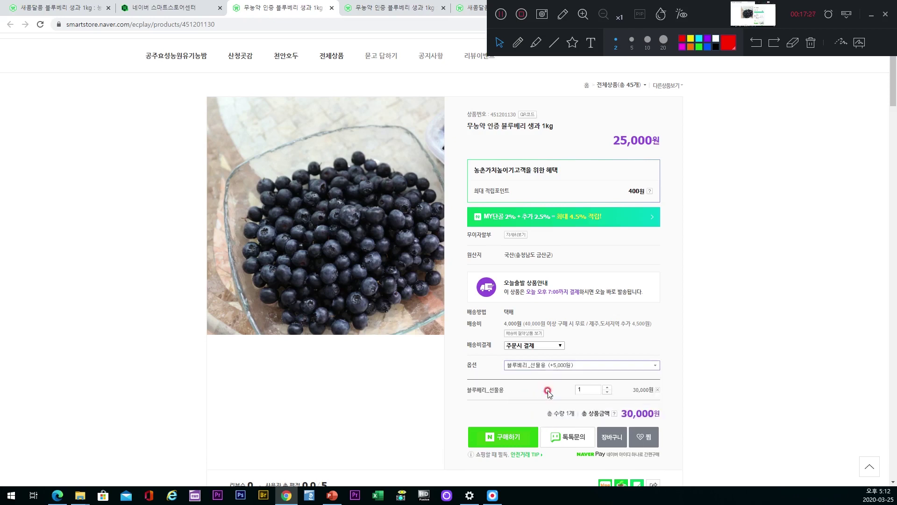
pyautogui.click(551, 365)
pyautogui.click(550, 384)
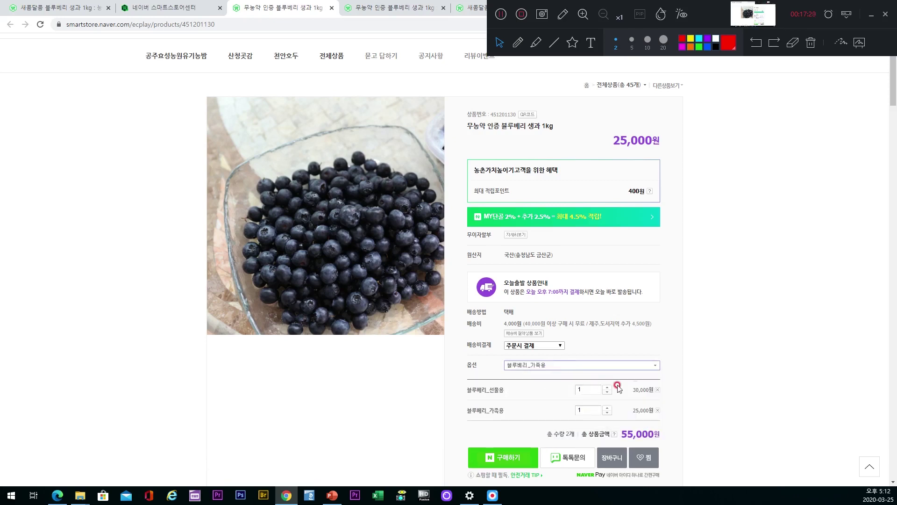
pyautogui.click(657, 410)
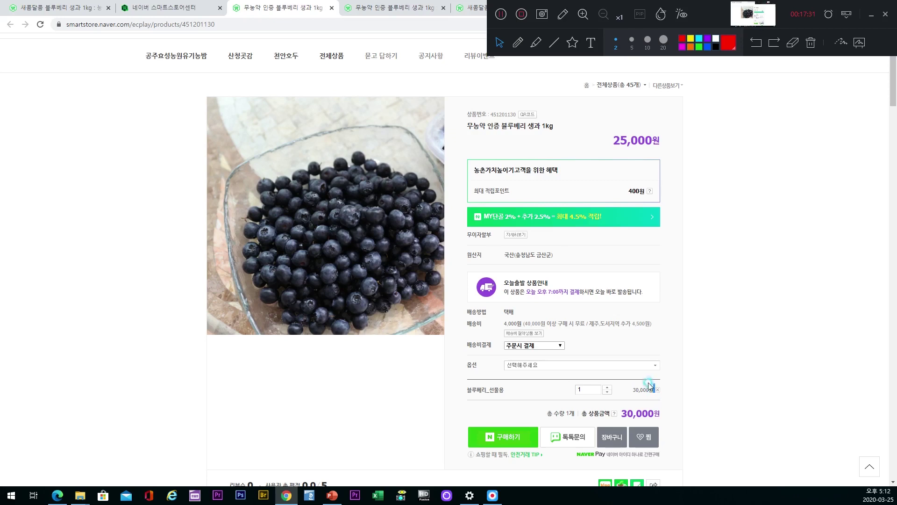
pyautogui.click(657, 389)
pyautogui.click(649, 365)
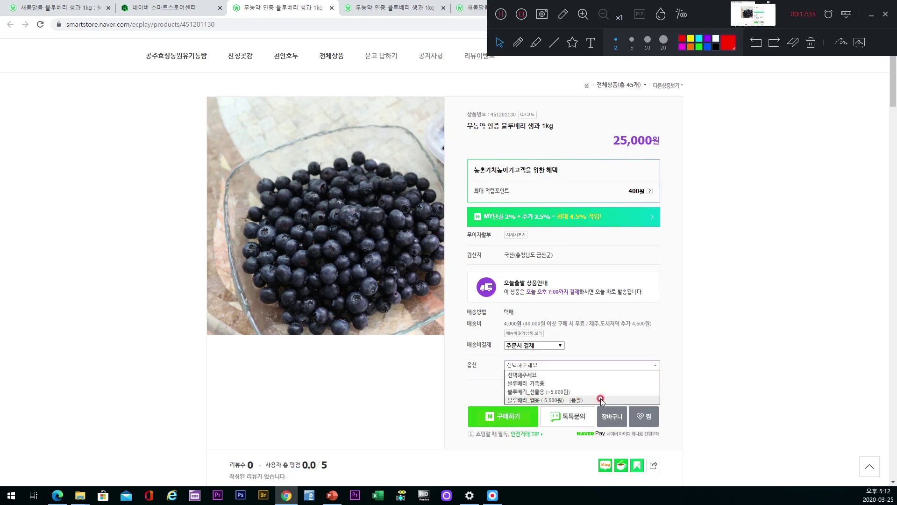
pyautogui.click(714, 348)
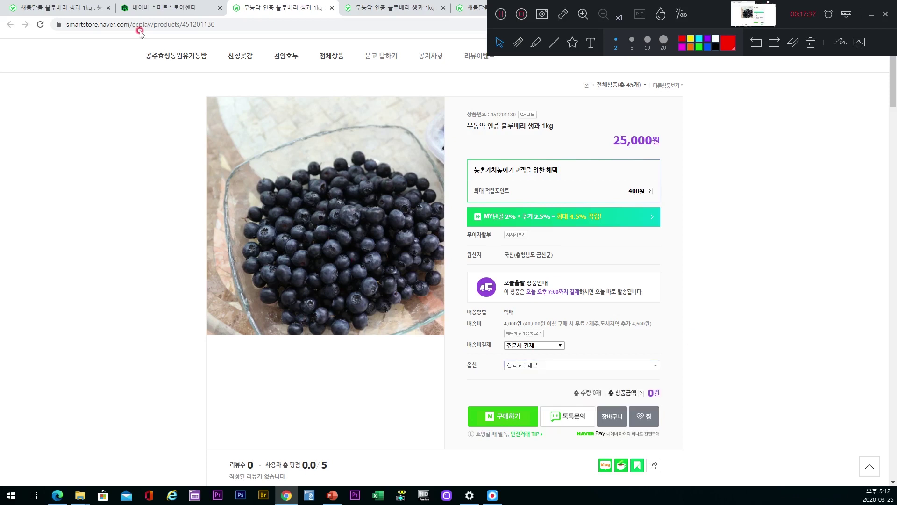
# - Return to SmartStore Center and look over the list of 판매중 products
pyautogui.click(186, 9)
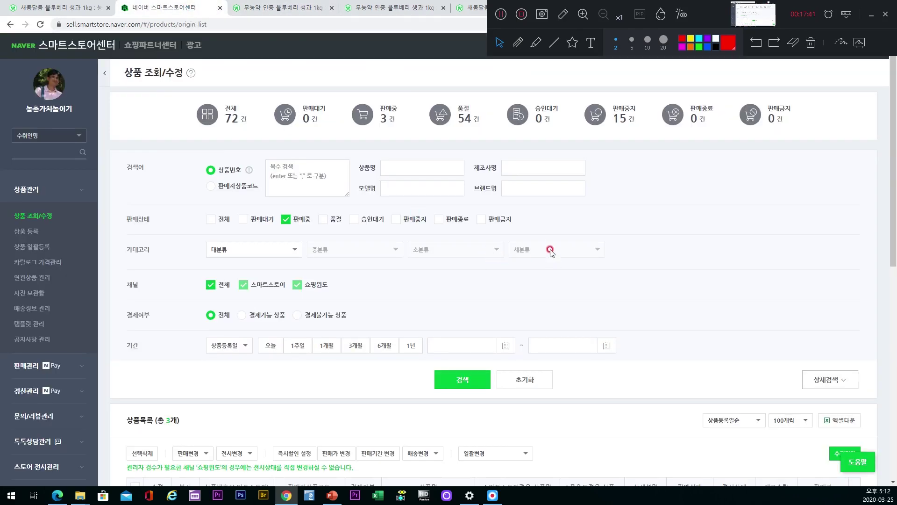
pyautogui.scroll(-1, 550, 240)
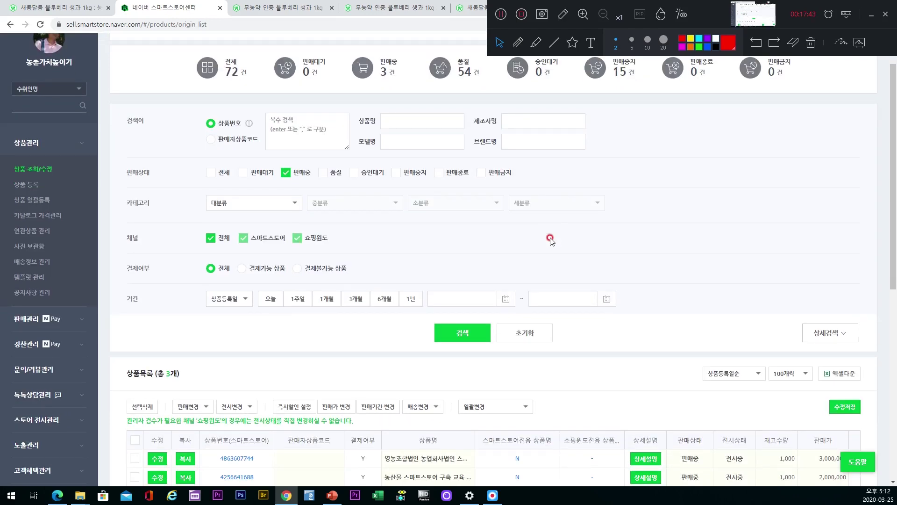
pyautogui.scroll(-1, 564, 237)
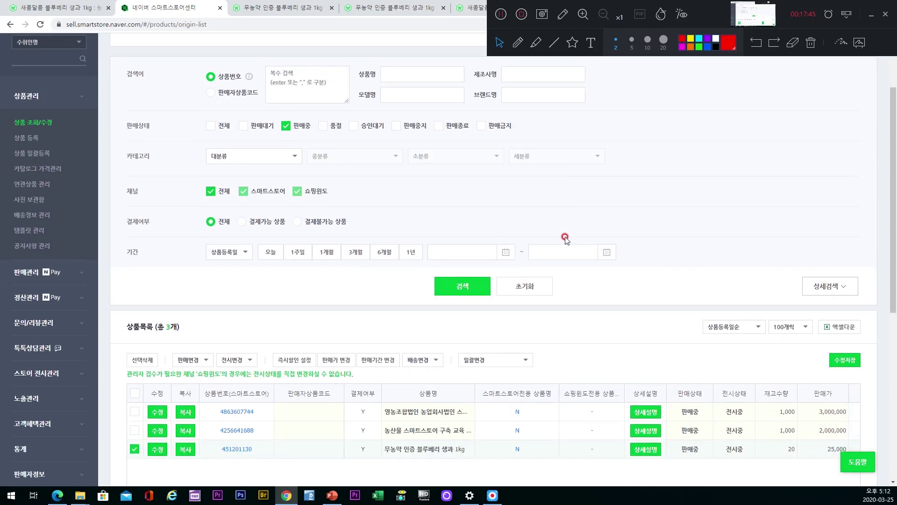
pyautogui.scroll(2, 697, 226)
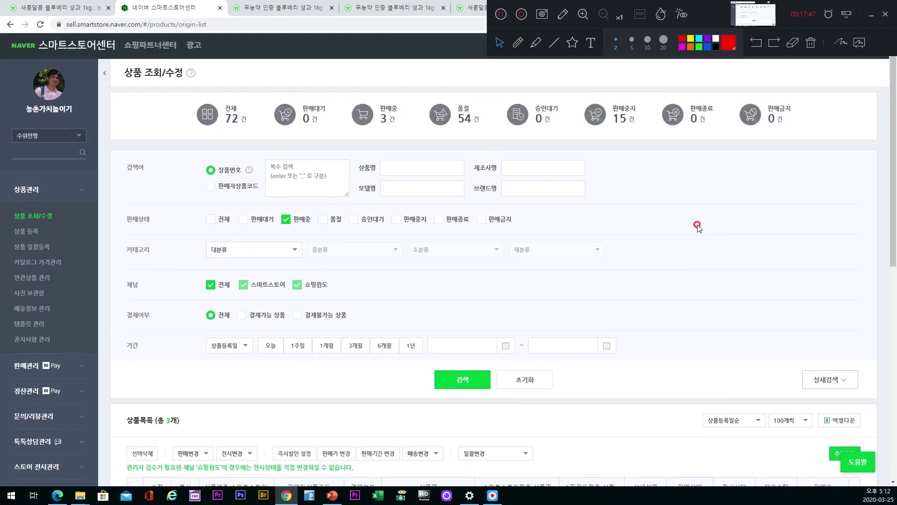